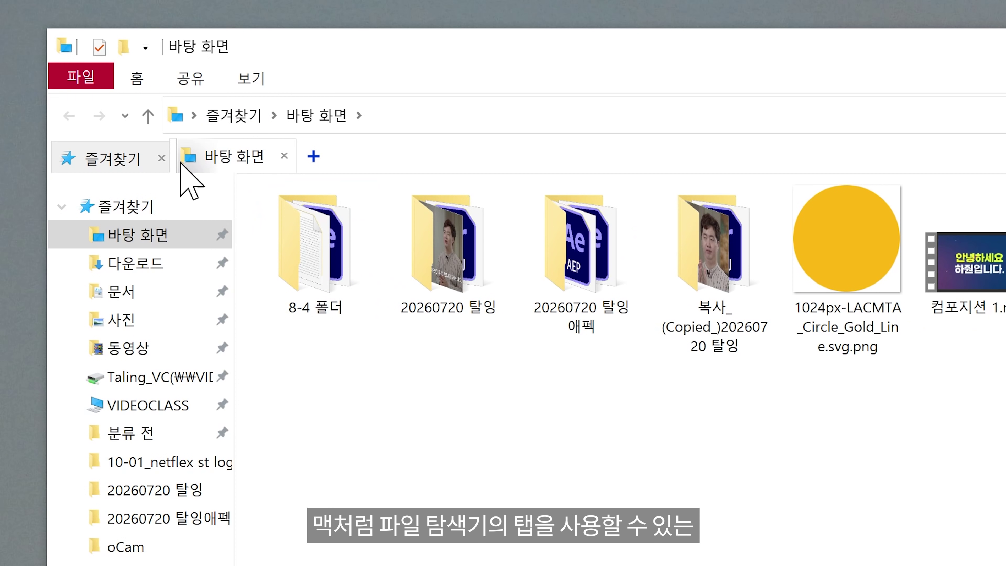
# Switch between the 즐겨찾기 and 바탕 화면 tabs, and minimize the 11-06_cowork folder window
pyautogui.click(105, 164)
pyautogui.click(225, 157)
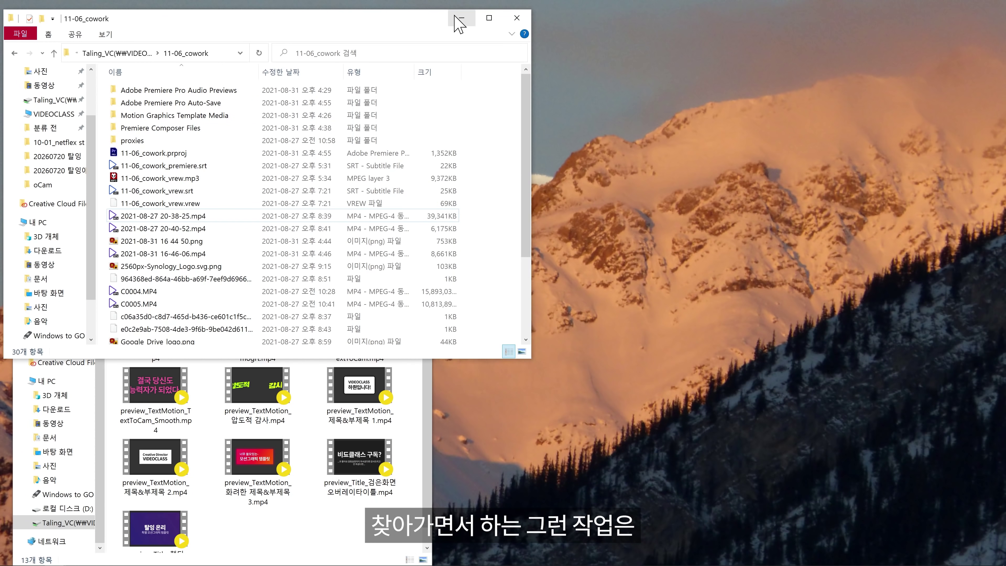
pyautogui.click(459, 19)
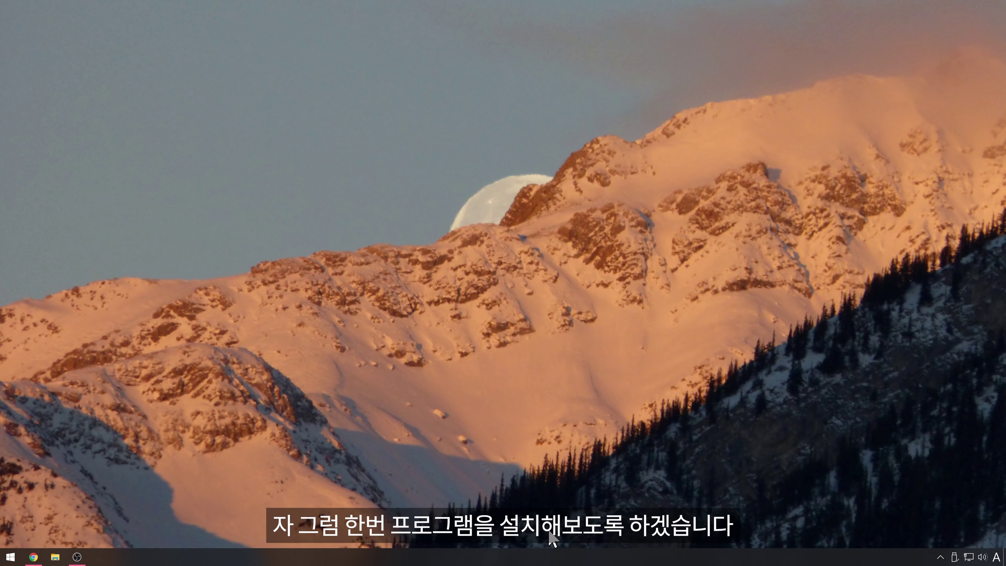
# Switch to Chrome and search Google for qttabbar
pyautogui.click(33, 556)
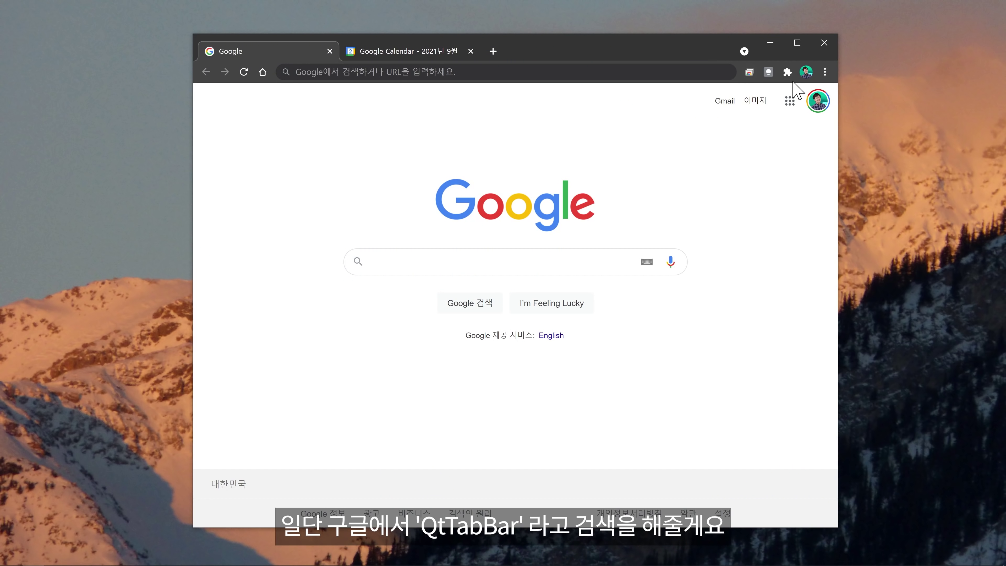
pyautogui.write('qttabbar')
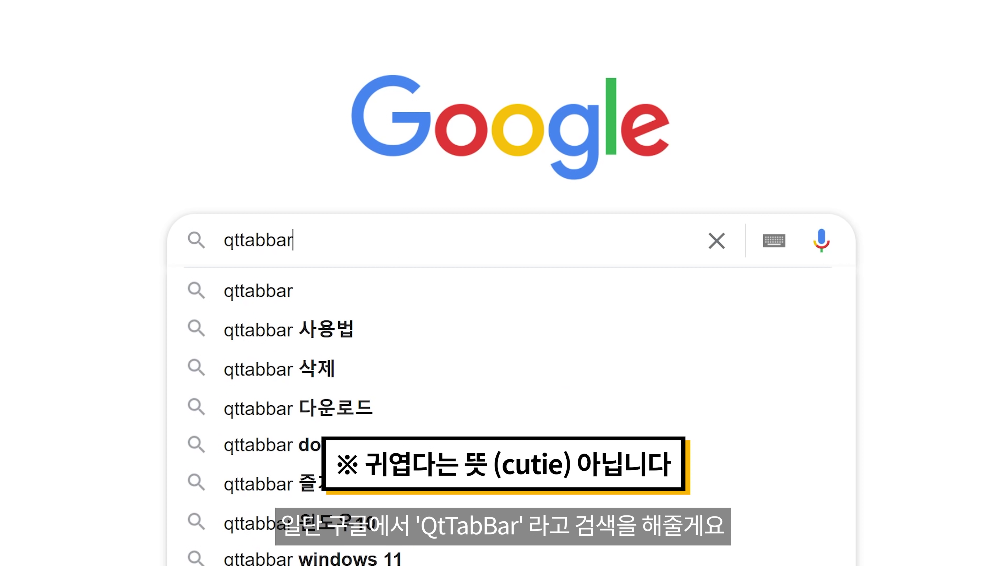
pyautogui.press('Return')
# Open the QTTabBar - QuizoApps search result and download QTTabBar ver 1043 for 64bit
pyautogui.moveTo(406, 237); pyautogui.dragTo(241, 207)
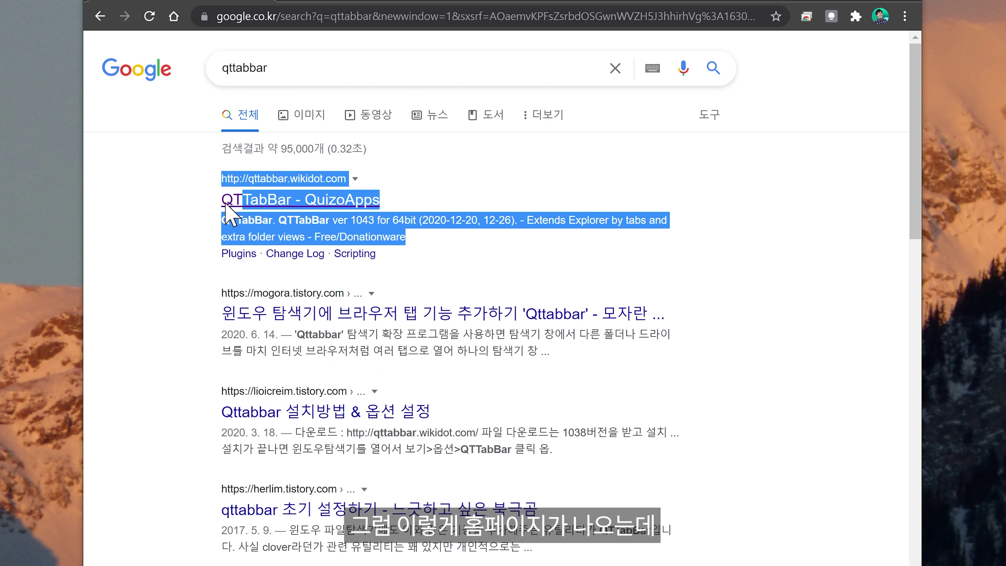
pyautogui.click(280, 196)
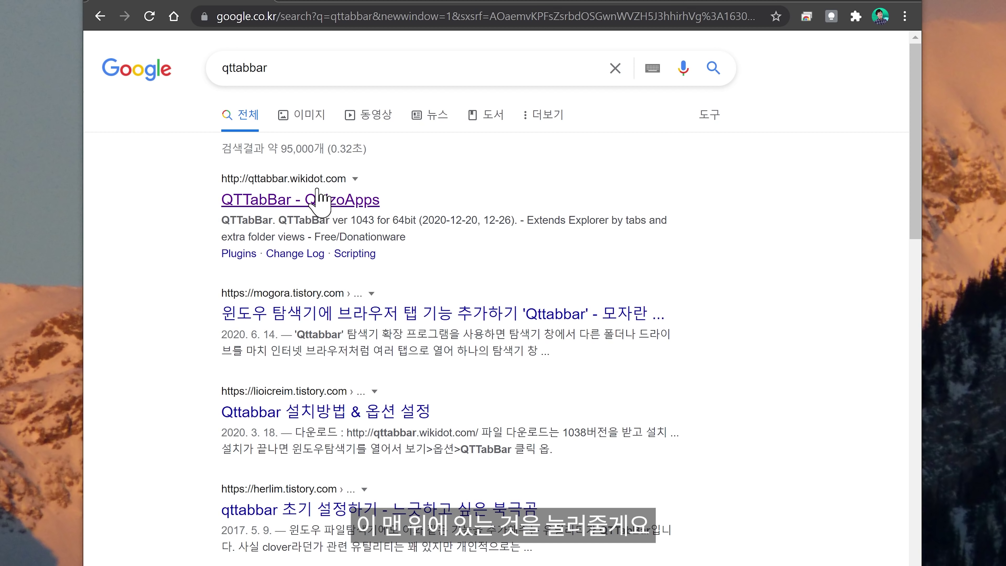
pyautogui.click(308, 201)
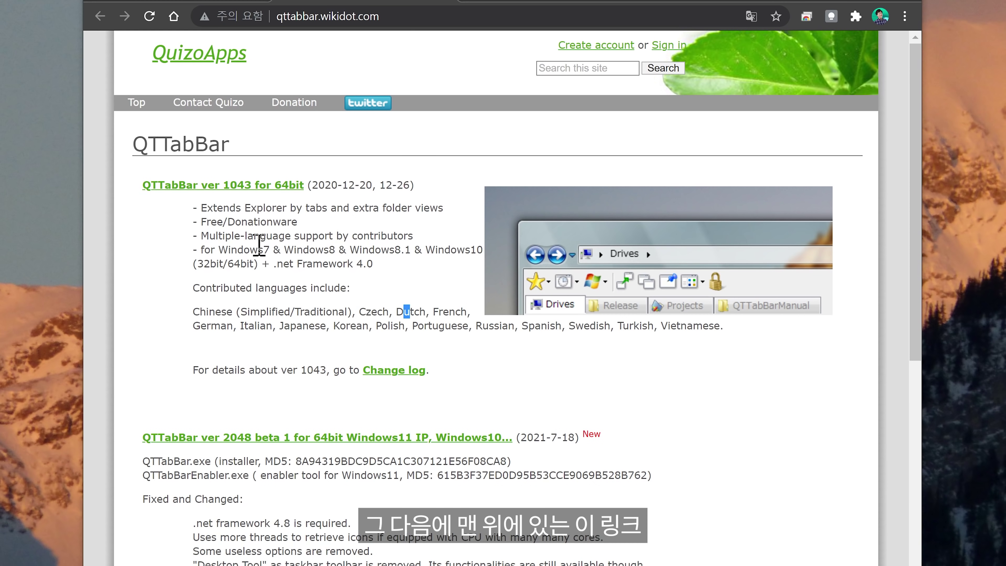
pyautogui.moveTo(134, 196); pyautogui.dragTo(229, 186)
pyautogui.click(194, 216)
pyautogui.click(209, 194)
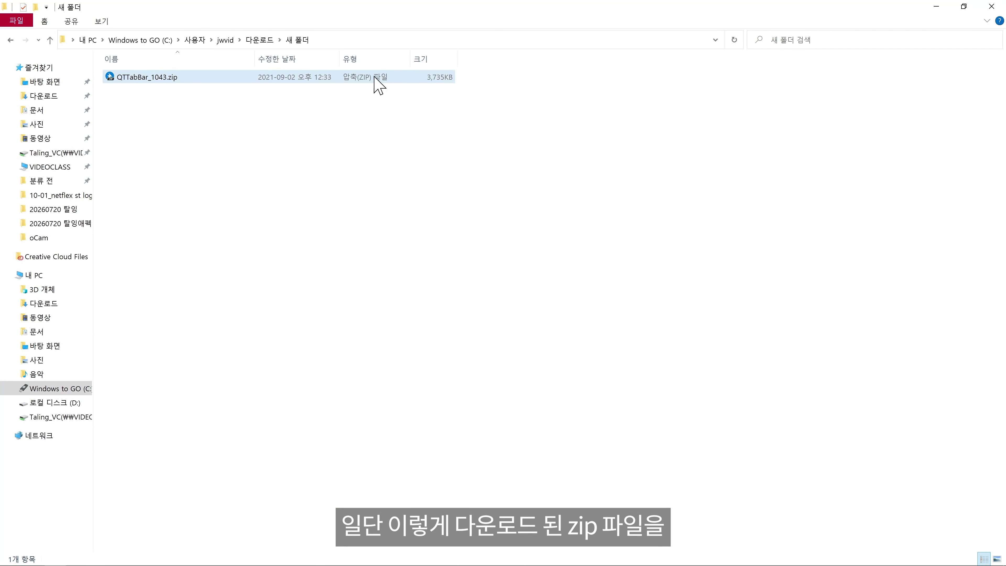
# Extract QTTabBar_1043.zip into its own QTTabBar_1043 folder
pyautogui.rightClick(147, 79)
pyautogui.click(141, 77)
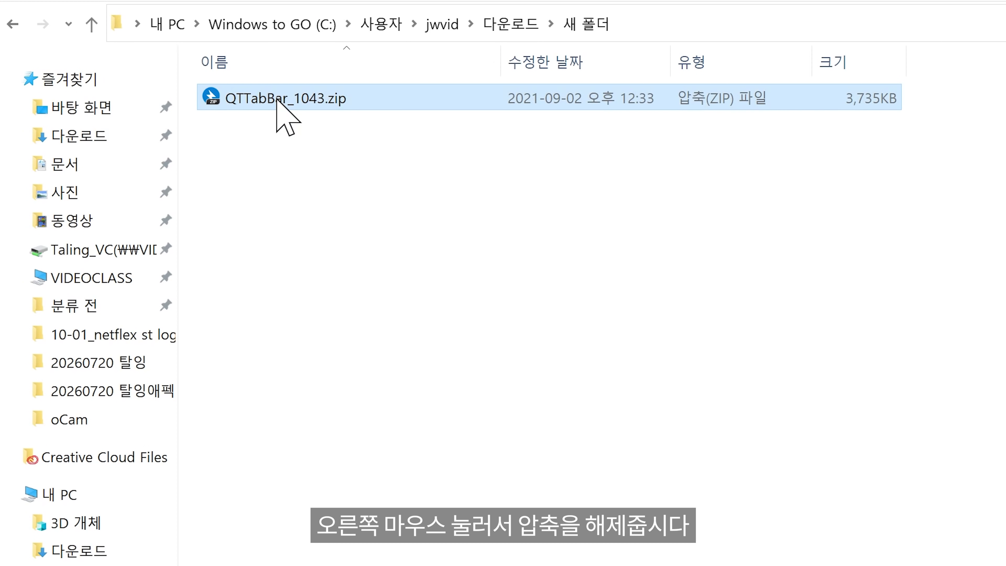
pyautogui.rightClick(277, 100)
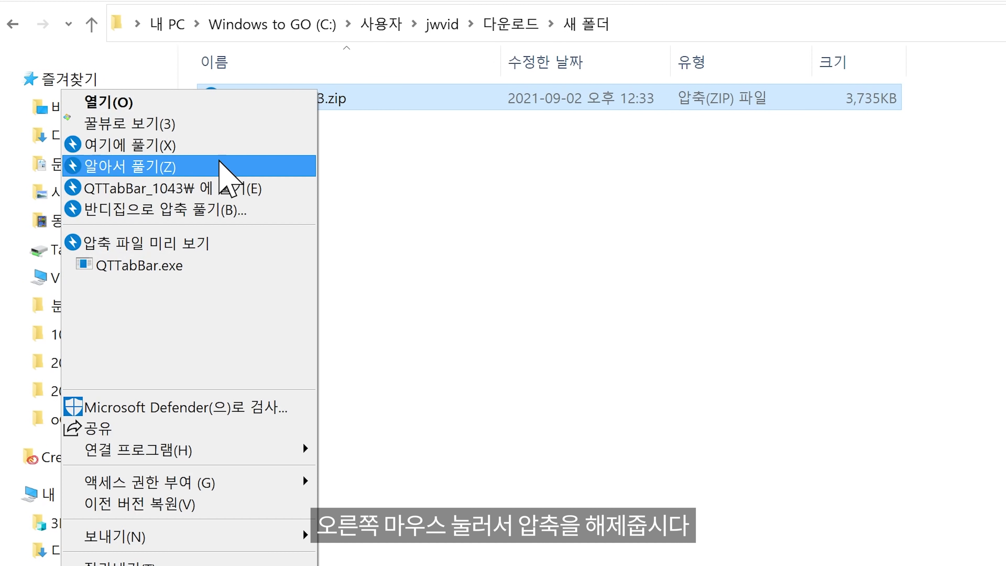
pyautogui.click(266, 189)
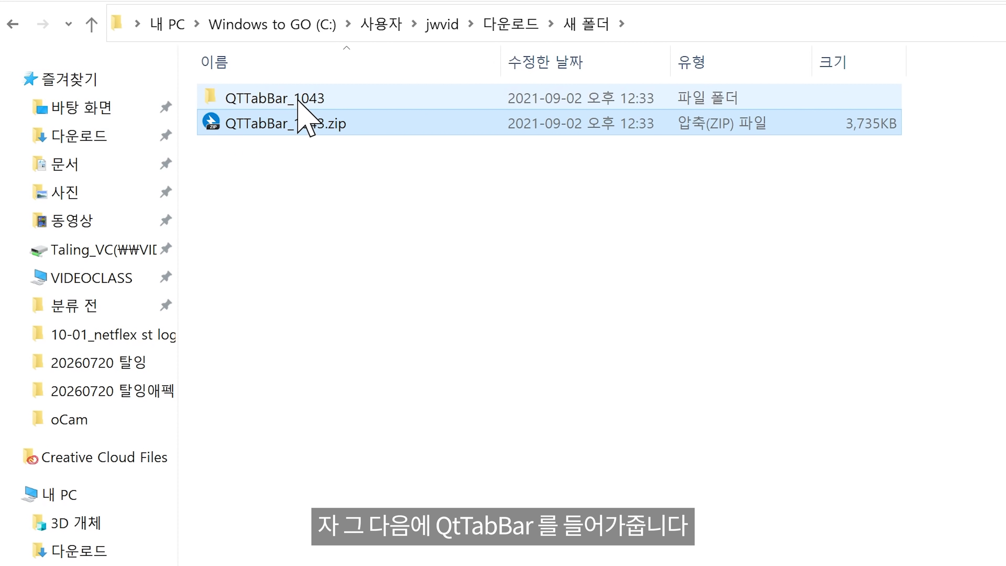
# Run QTTabBar.exe from the extracted folder and allow it to make changes to the device
pyautogui.doubleClick(298, 100)
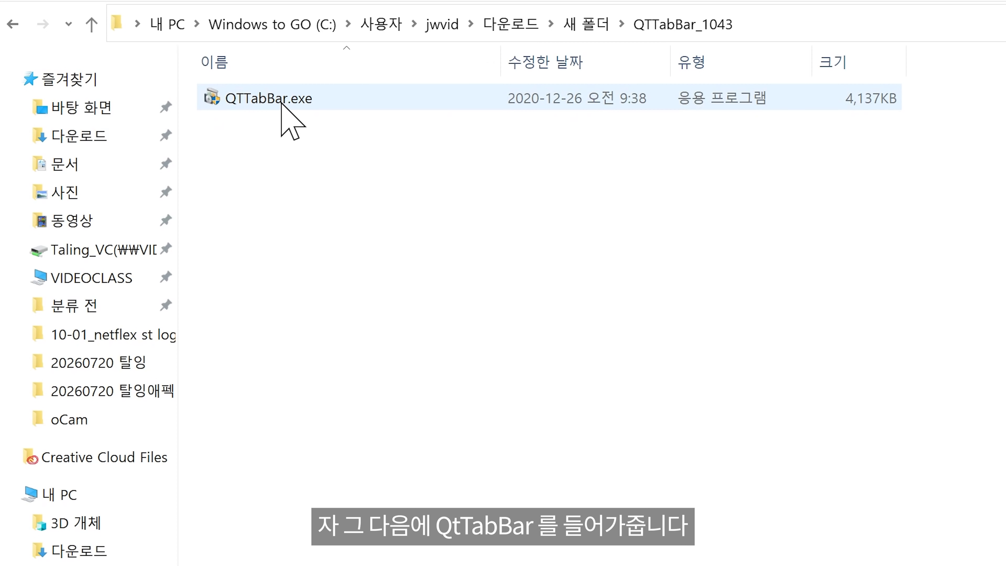
pyautogui.doubleClick(281, 99)
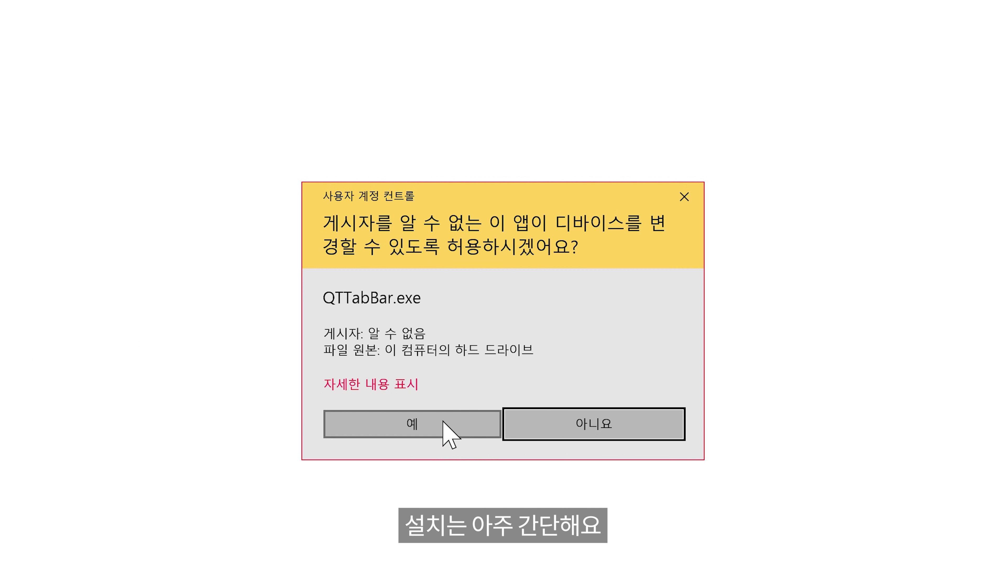
pyautogui.click(442, 421)
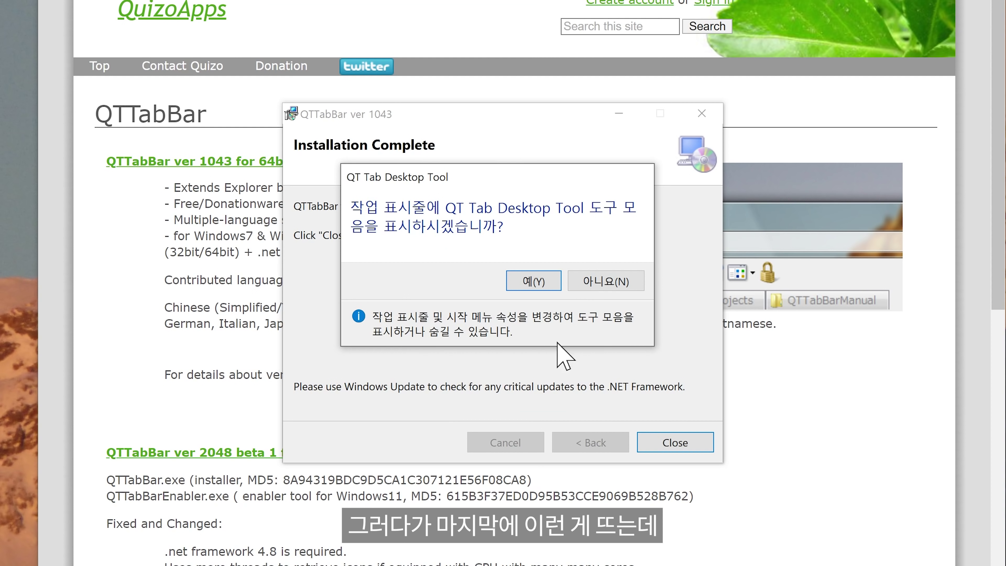
# Accept showing the QT Tab Desktop Tool on the taskbar, then close the finished installer and the browser window
pyautogui.click(532, 281)
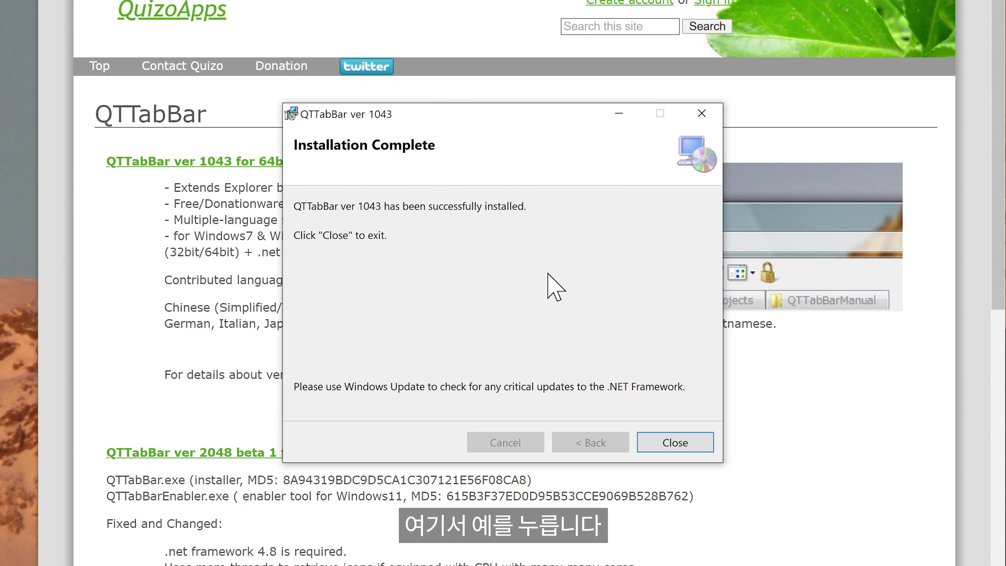
pyautogui.click(699, 442)
pyautogui.click(829, 44)
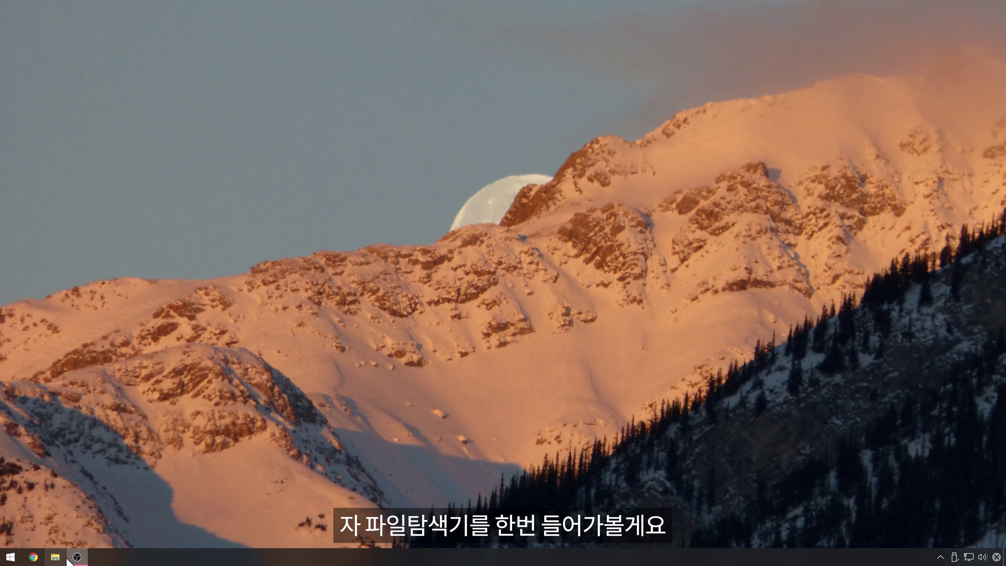
# Switch to File Explorer, enable the QTTabBar toolbar from its view options, and reopen Explorer
pyautogui.click(63, 554)
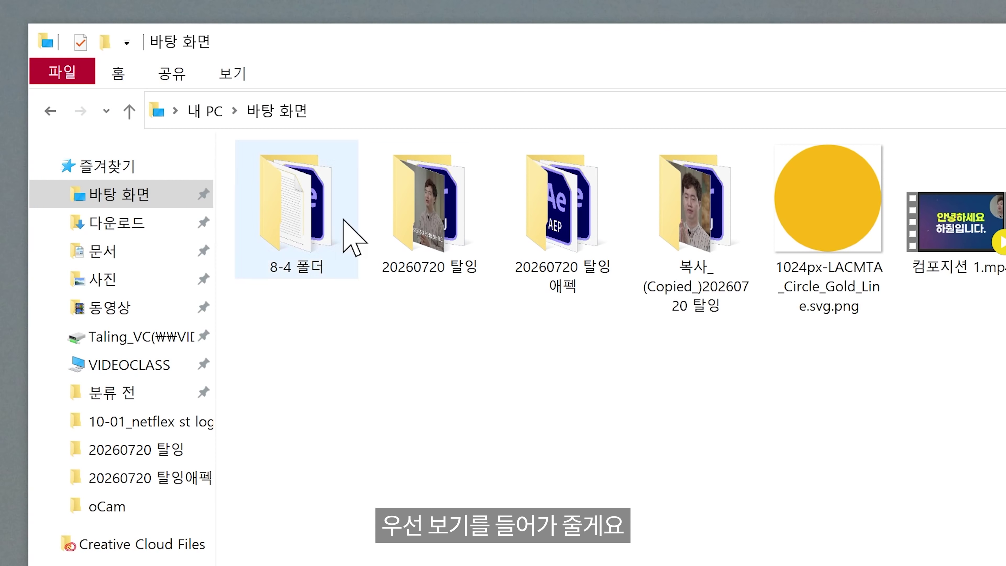
pyautogui.click(232, 73)
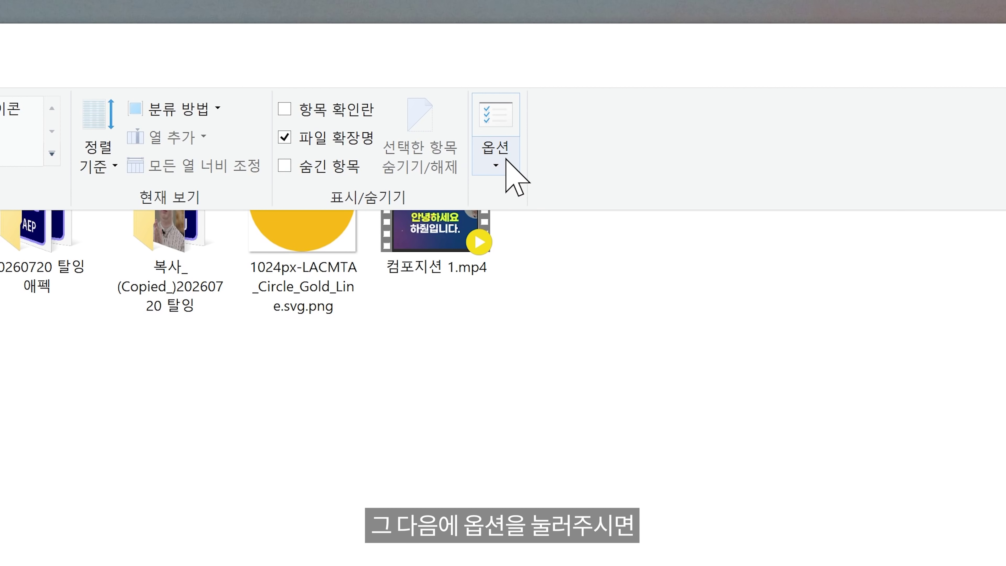
pyautogui.click(507, 160)
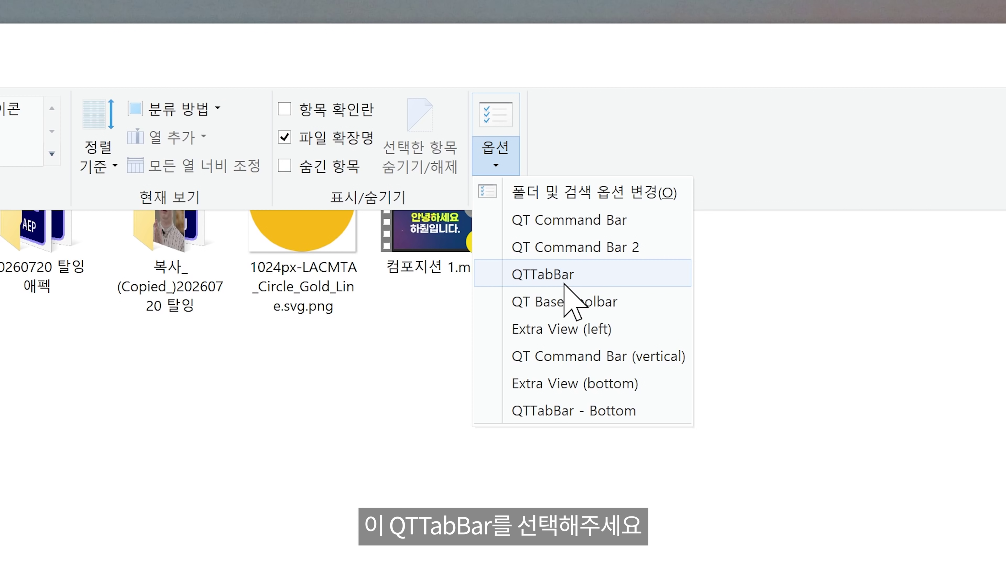
pyautogui.click(580, 279)
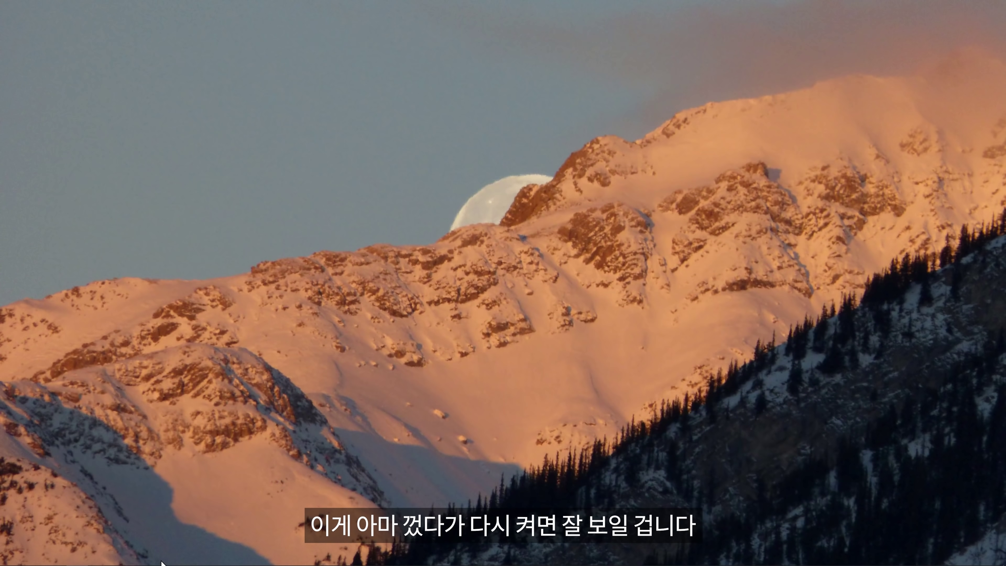
pyautogui.moveTo(162, 565)
pyautogui.click(56, 557)
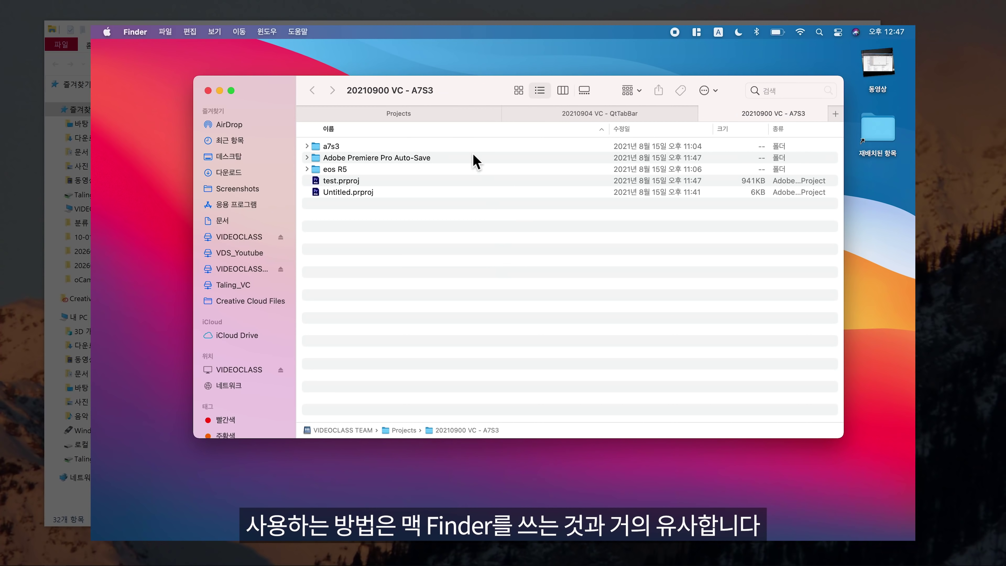
# In Finder, switch between the 20210904 VC - QtTabBar and 20210900 VC - A7S3 tabs
pyautogui.click(564, 113)
pyautogui.click(717, 114)
pyautogui.click(517, 148)
pyautogui.doubleClick(517, 153)
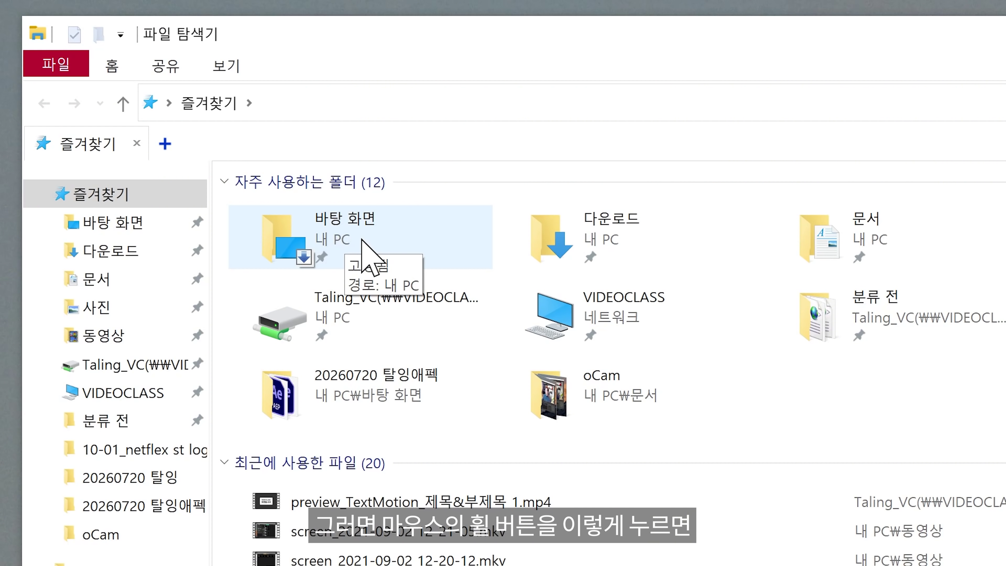
# In File Explorer, open the 바탕 화면 folder in a new tab and switch between it and the 즐겨찾기 tab
pyautogui.middleClick(202, 133)
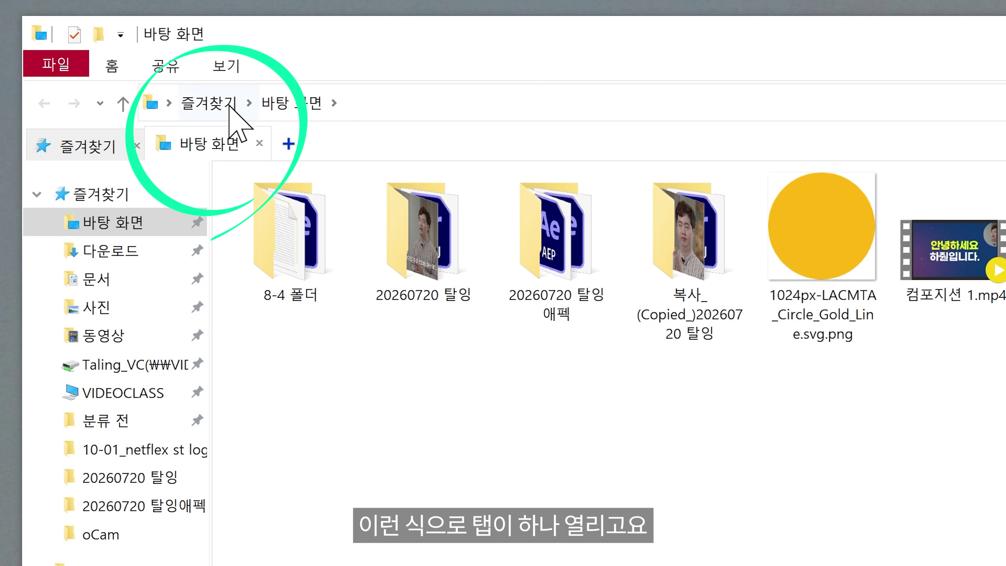
pyautogui.click(90, 146)
pyautogui.click(214, 146)
pyautogui.click(93, 148)
pyautogui.click(228, 147)
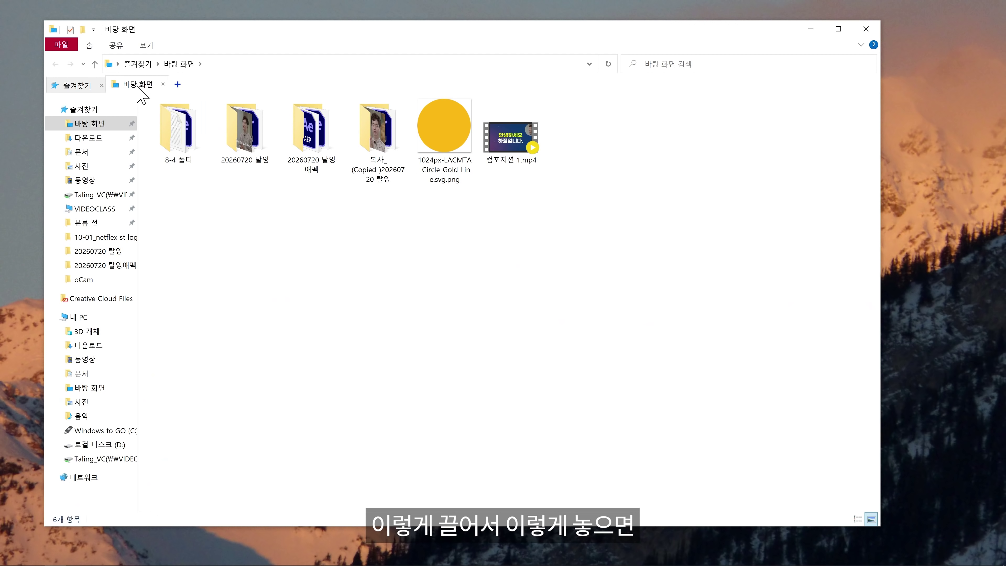
# Pull the 바탕 화면 tab out of the window, merge it back beside 즐겨찾기, and switch between the two tabs
pyautogui.moveTo(210, 144); pyautogui.dragTo(487, 460)
pyautogui.moveTo(204, 130); pyautogui.dragTo(142, 87)
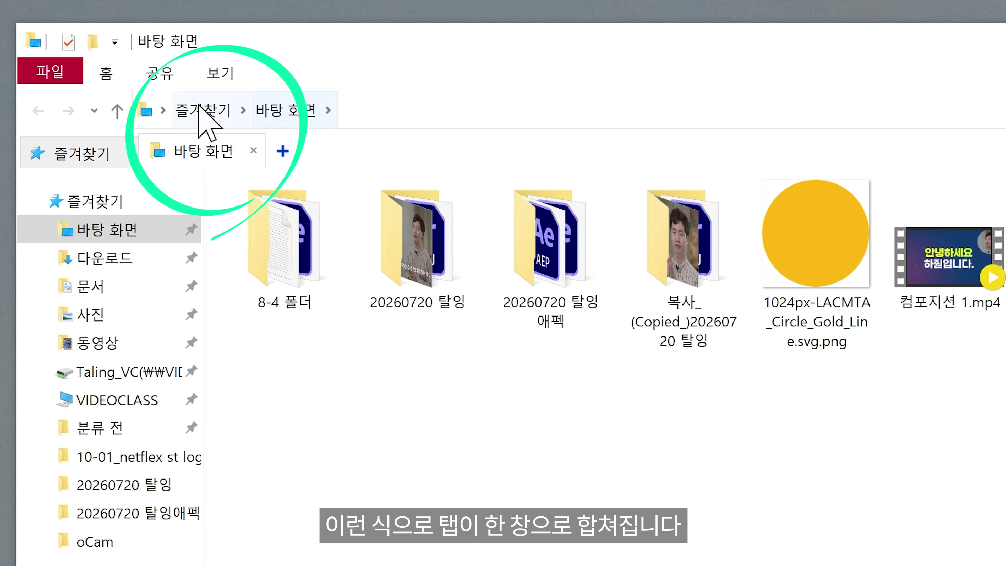
pyautogui.click(81, 158)
pyautogui.click(203, 150)
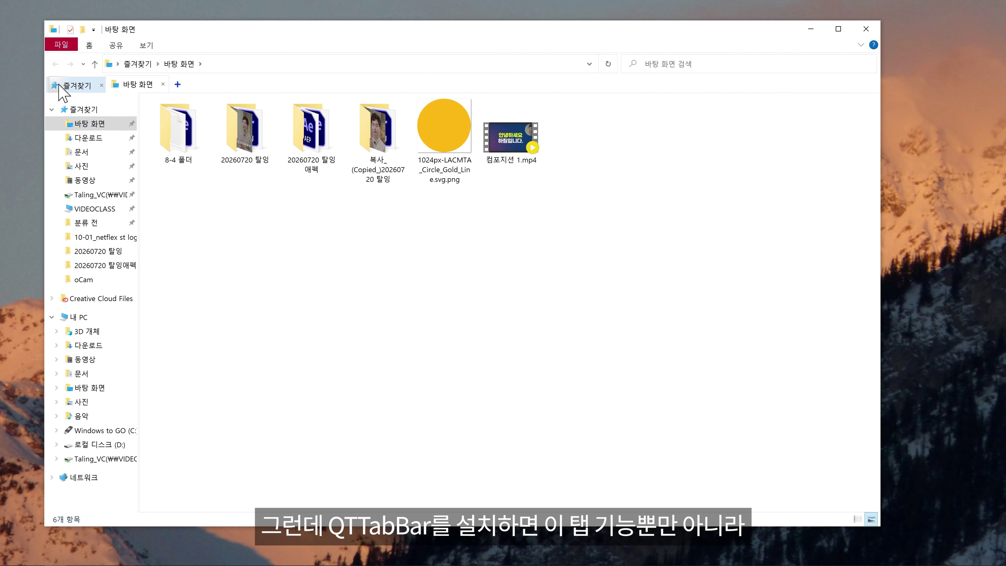
pyautogui.click(60, 85)
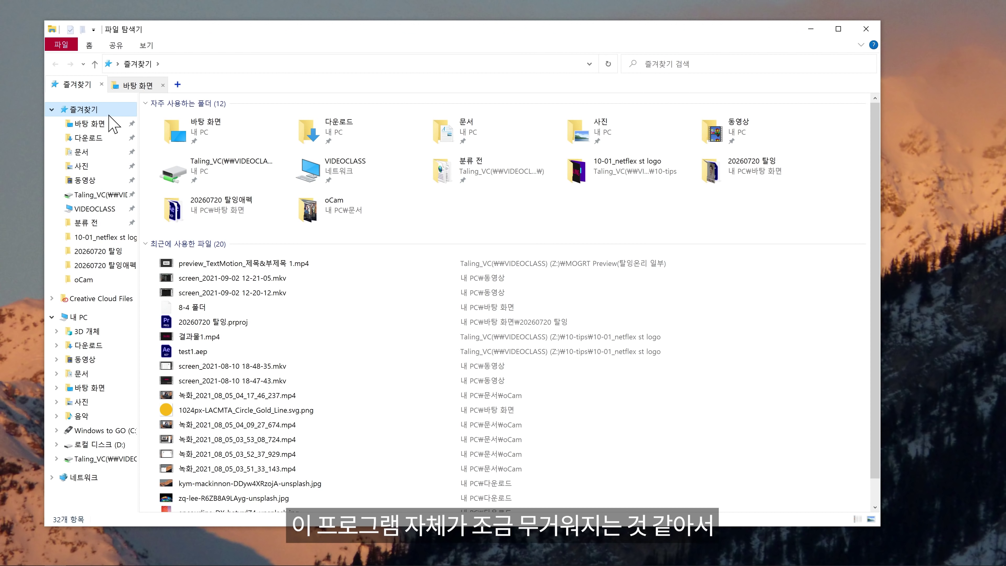
pyautogui.rightClick(109, 115)
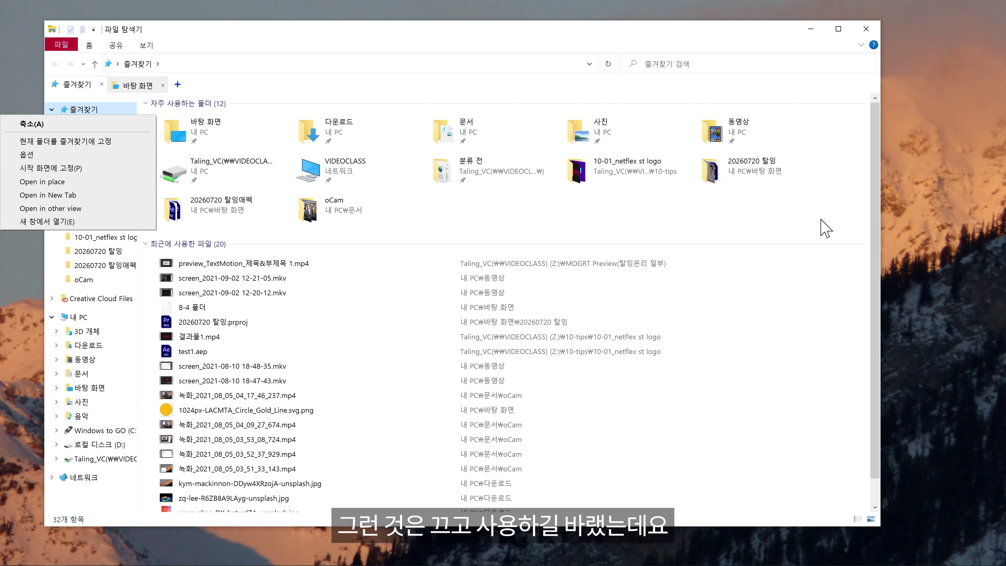
pyautogui.click(823, 230)
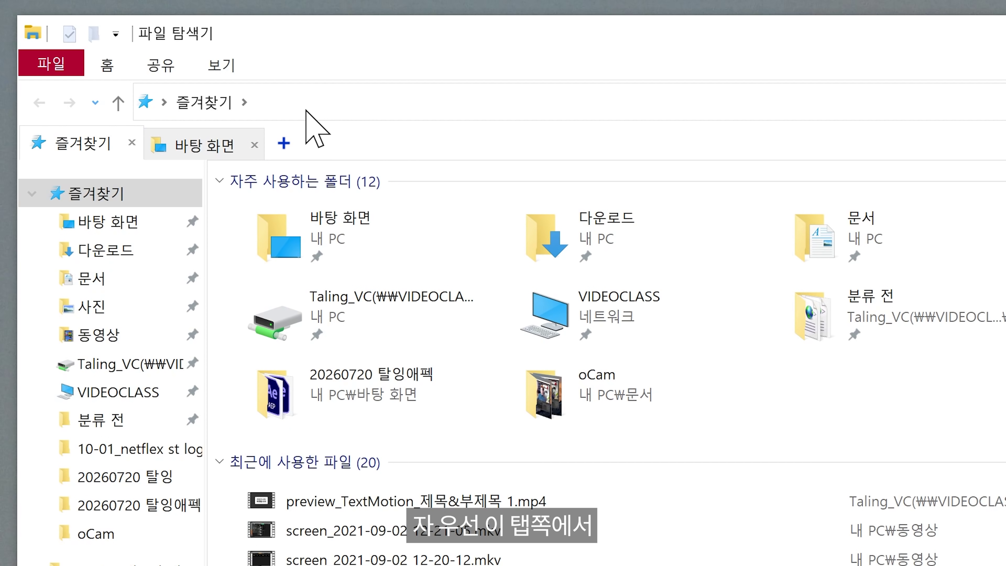
# Open the QTTabBar options and bring up the language file downloader from the General settings
pyautogui.rightClick(339, 146)
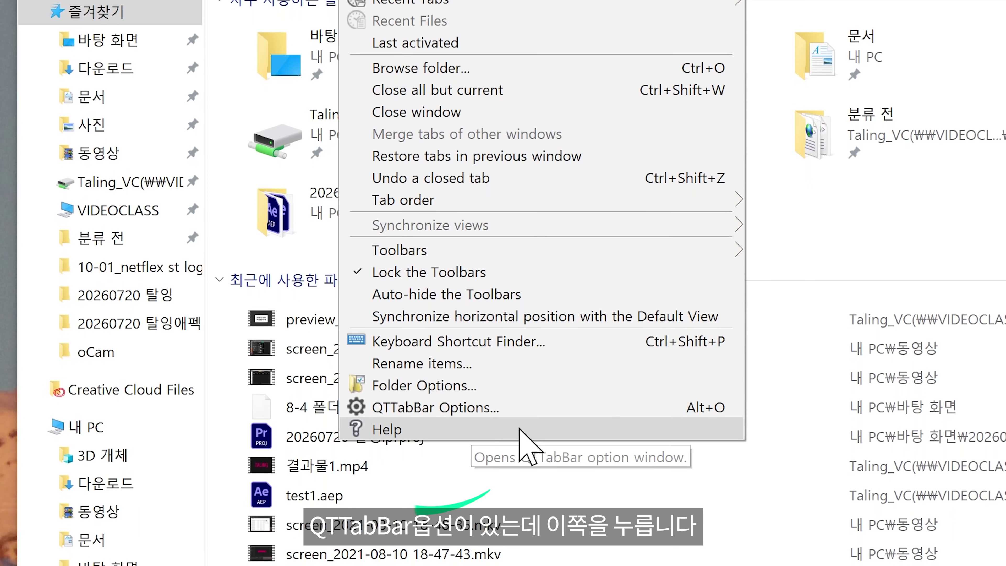
pyautogui.click(459, 394)
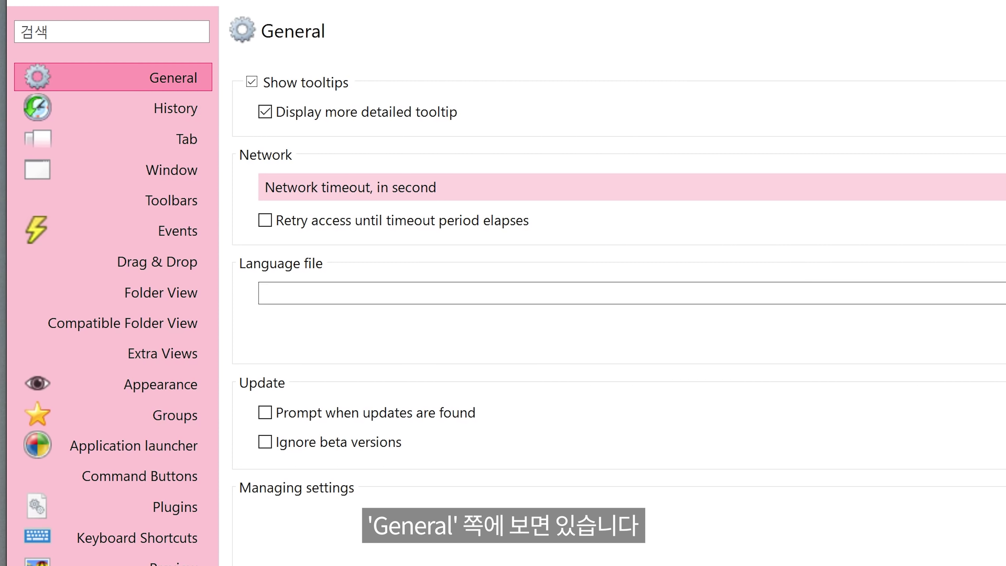
pyautogui.click(903, 181)
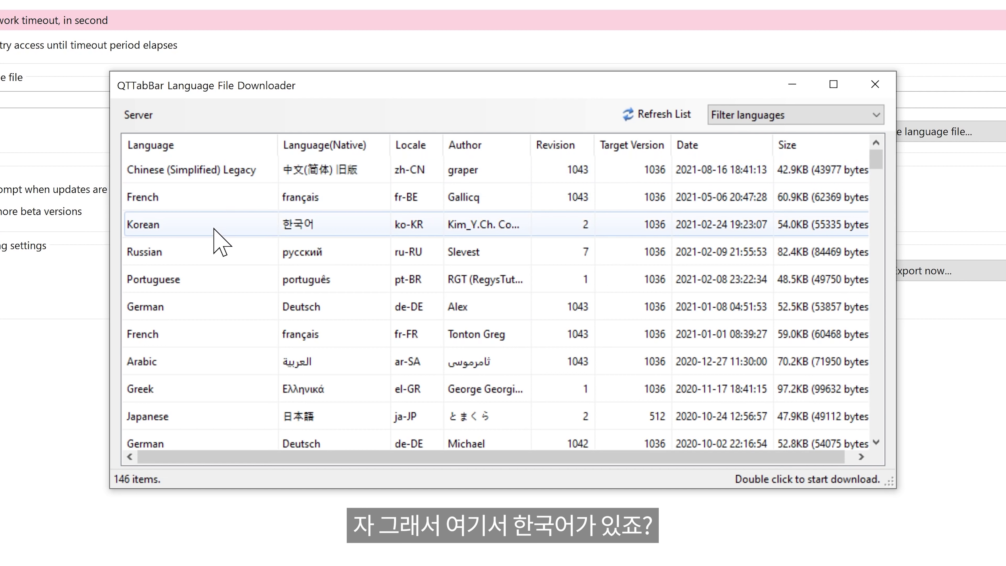
# Download the Korean (ko-KR) language file and save it as XML to the desktop folder
pyautogui.click(350, 244)
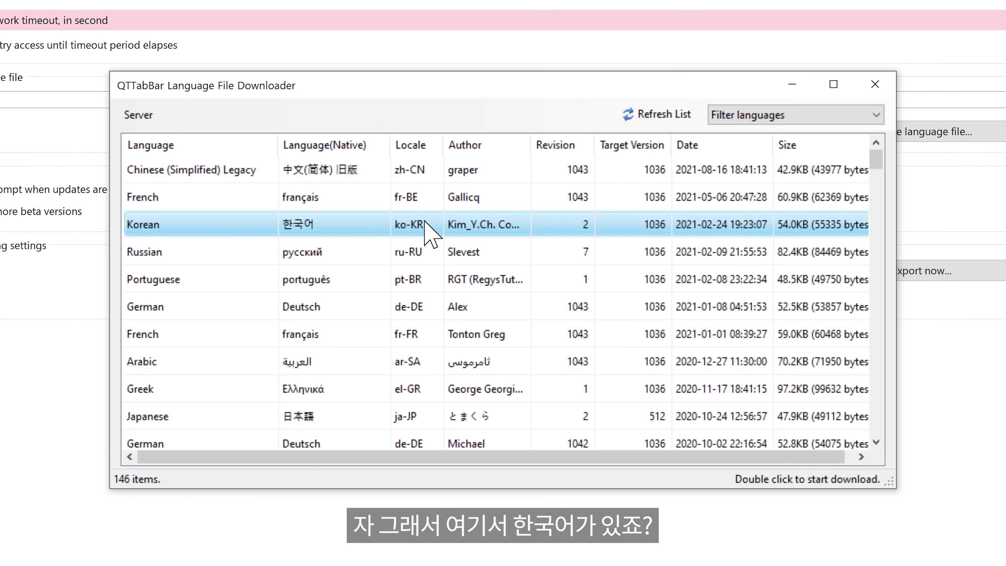
pyautogui.doubleClick(510, 228)
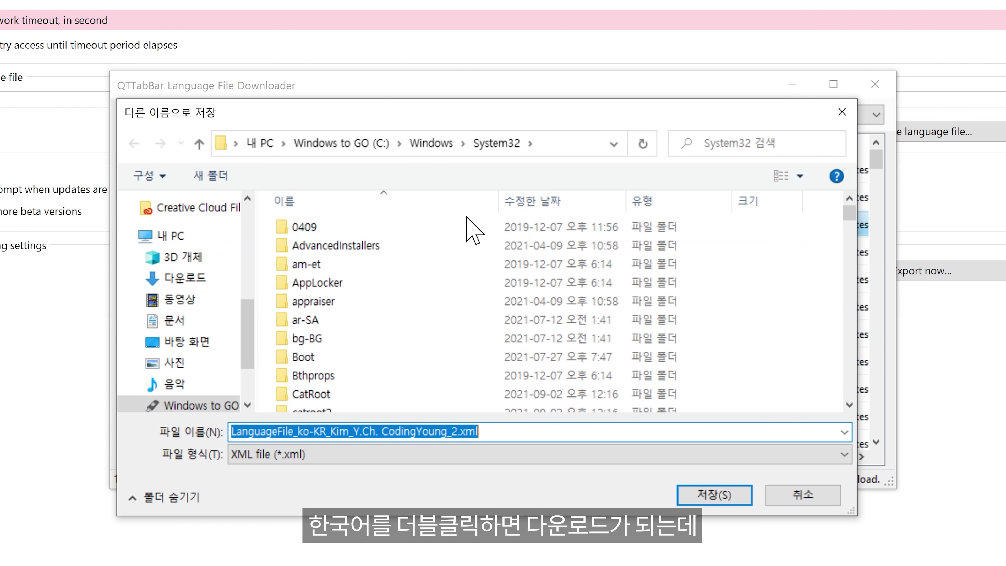
pyautogui.click(194, 344)
pyautogui.click(715, 494)
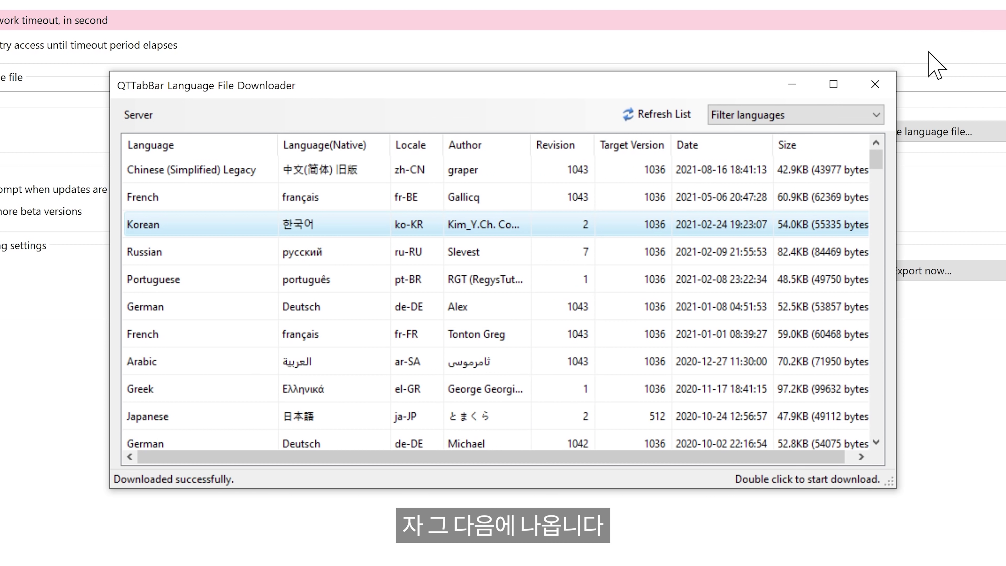
# Close the language downloader, load the downloaded Korean (ko-KR) XML from the desktop folder as the language file, and apply the options
pyautogui.click(873, 86)
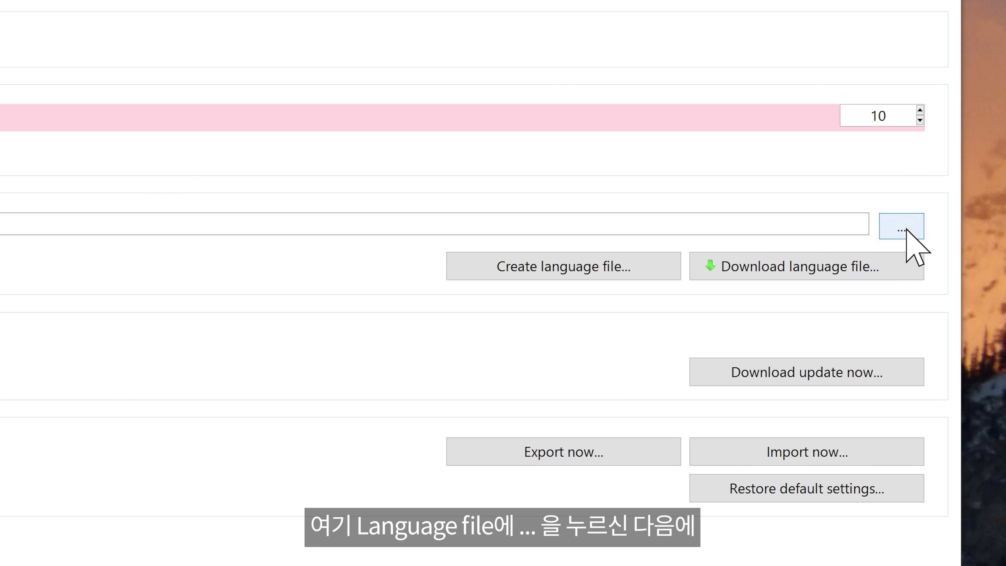
pyautogui.click(899, 229)
pyautogui.scroll(-2, 292, 157)
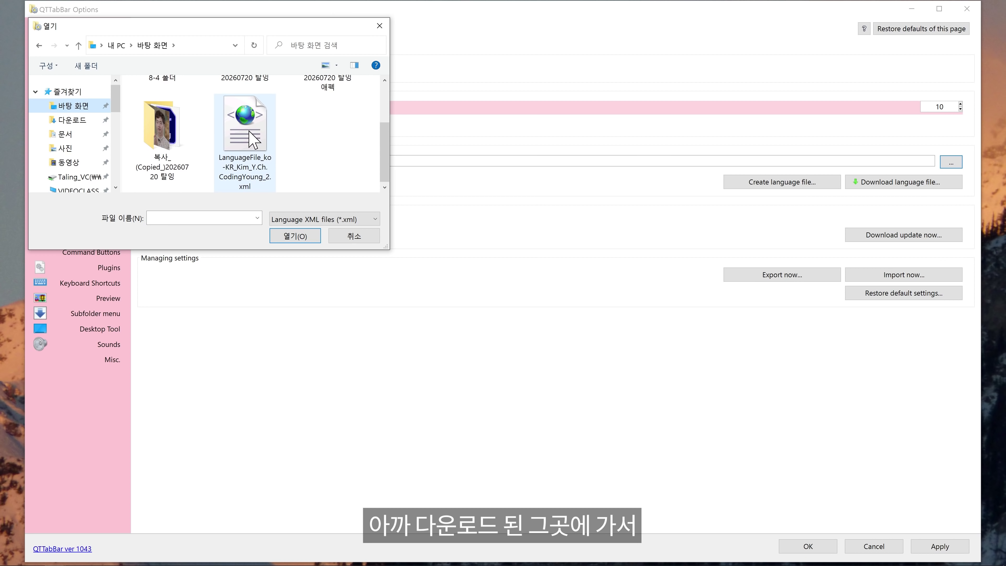
pyautogui.click(254, 132)
pyautogui.doubleClick(253, 133)
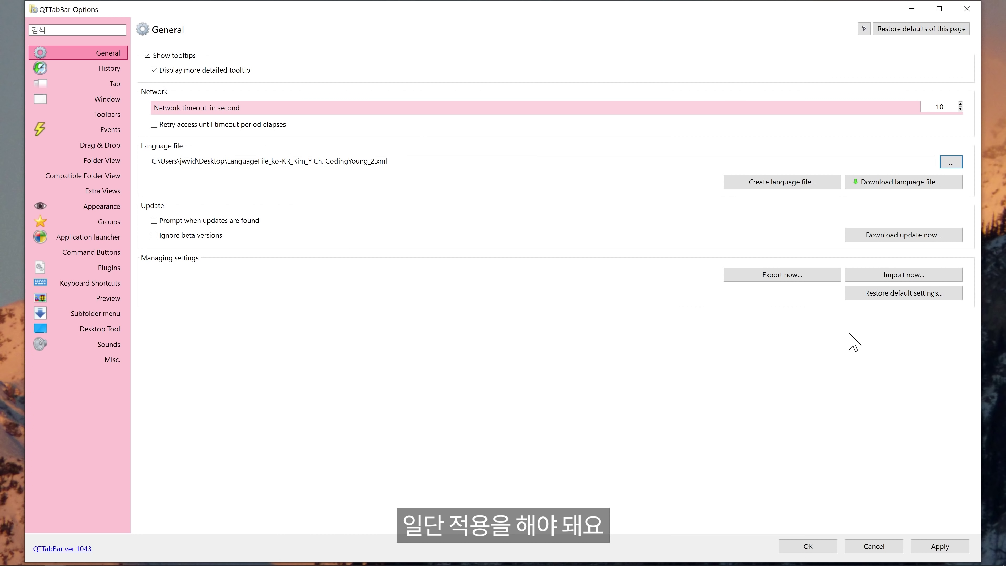
pyautogui.click(946, 548)
pyautogui.click(807, 545)
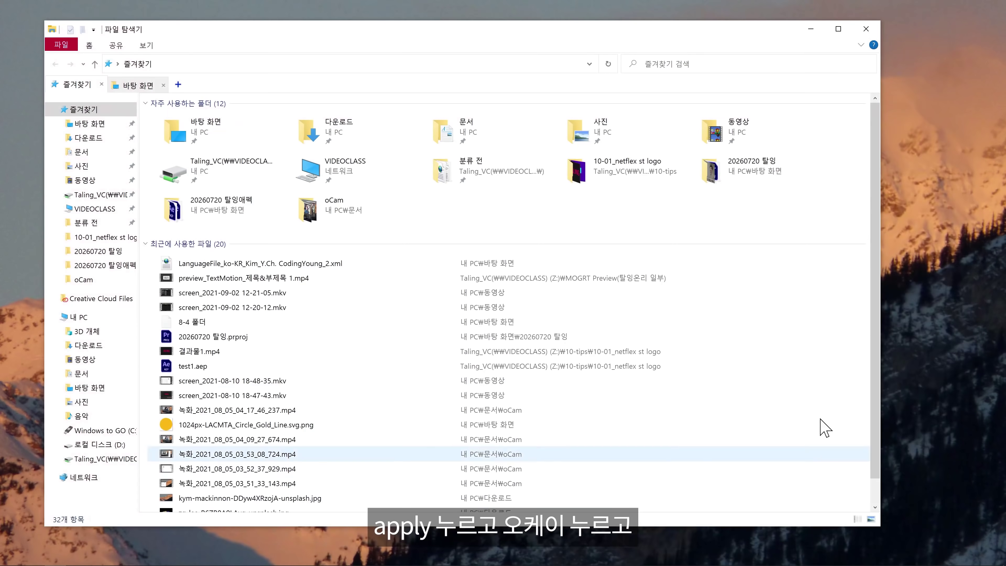
# Close the File Explorer window and reopen it so the QTTabBar menus load in Korean
pyautogui.rightClick(207, 85)
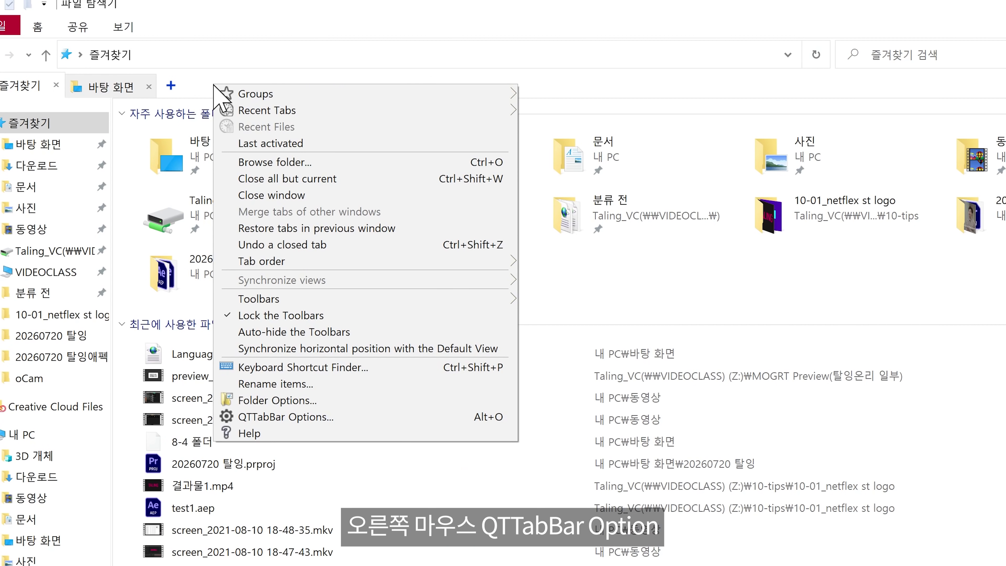
pyautogui.click(316, 417)
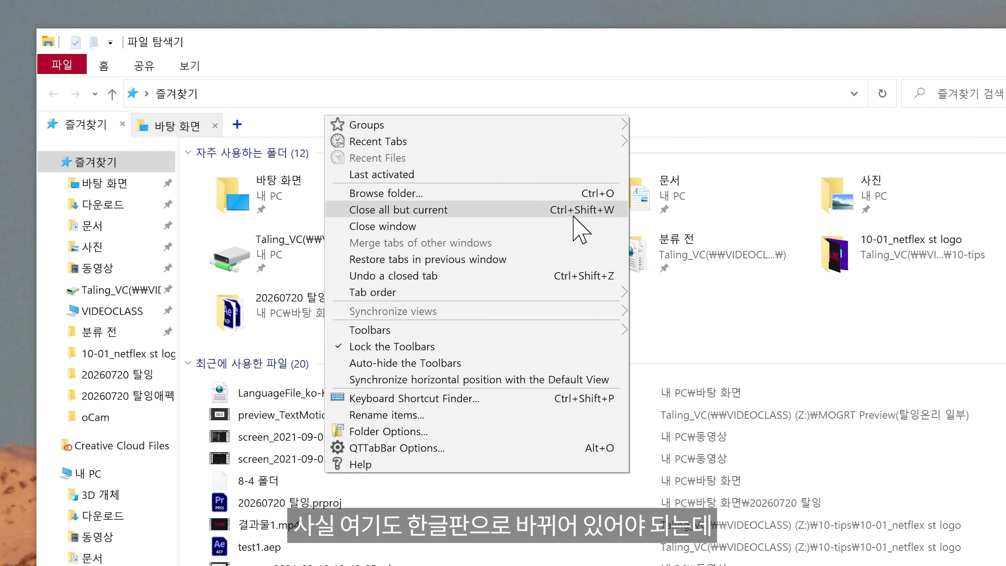
pyautogui.click(382, 226)
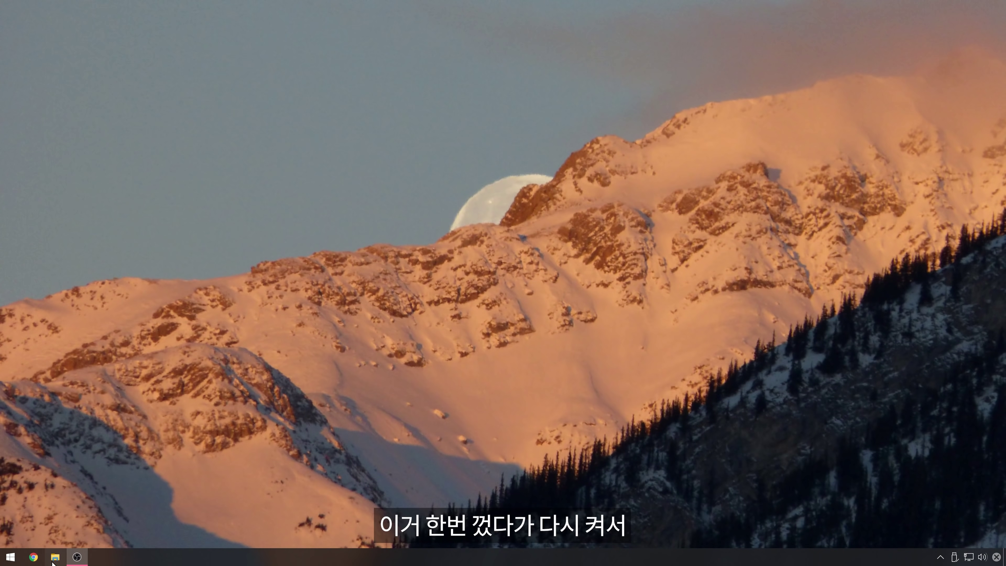
pyautogui.click(55, 557)
pyautogui.rightClick(441, 170)
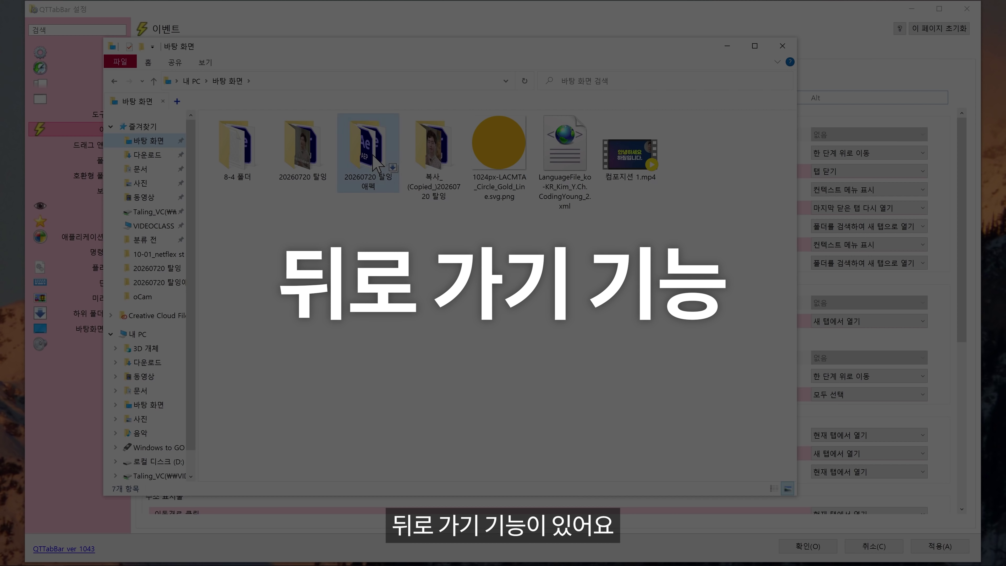
# In the 바탕 화면 folder, open 20260720 탈잉애펙 and test going up a level by double-clicking empty space
pyautogui.doubleClick(369, 155)
pyautogui.moveTo(290, 155); pyautogui.dragTo(786, 412)
pyautogui.doubleClick(444, 266)
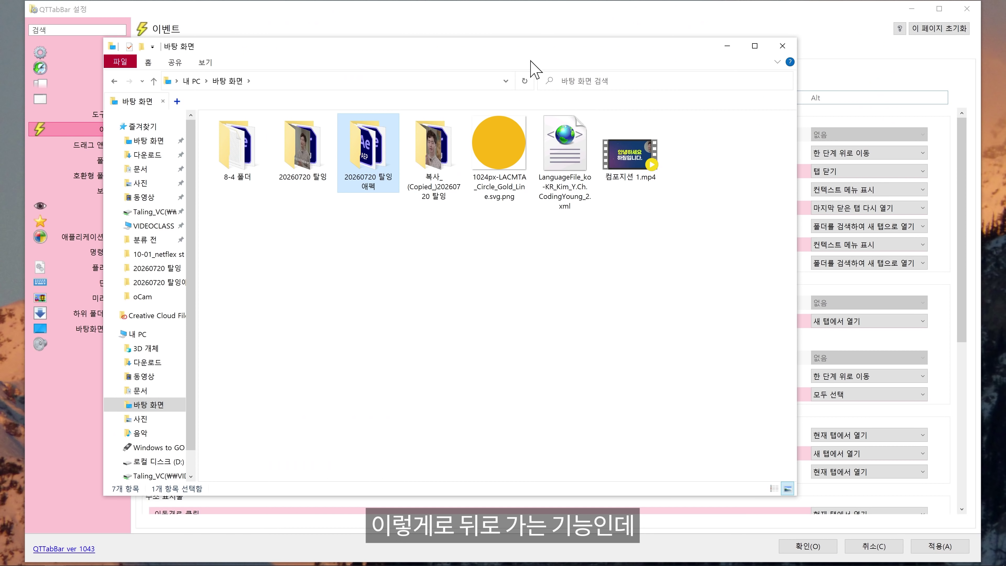
pyautogui.moveTo(514, 384); pyautogui.dragTo(329, 102)
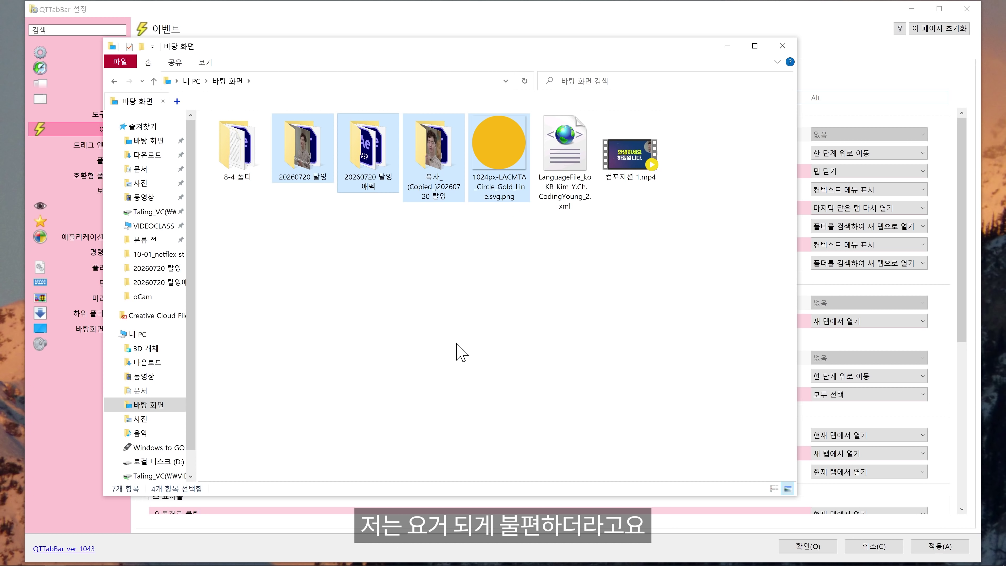
pyautogui.click(475, 383)
pyautogui.doubleClick(392, 178)
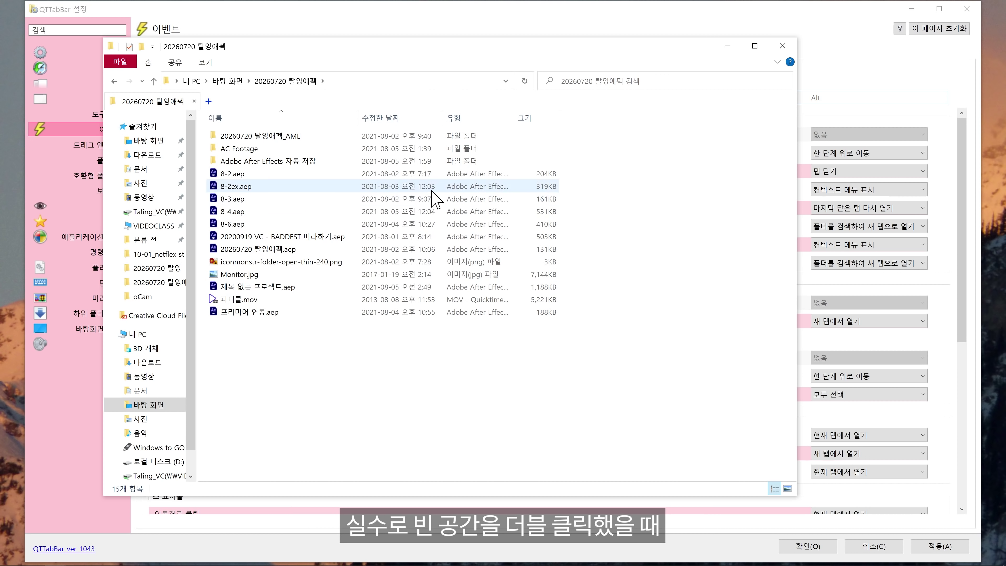
pyautogui.doubleClick(594, 190)
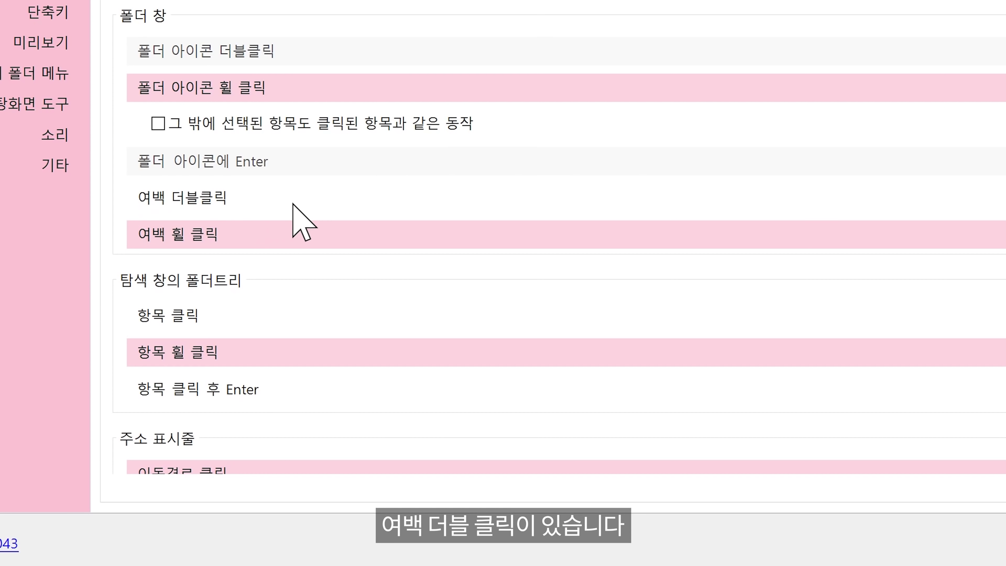
# Set the 여백 더블클릭 action for the folder window to 없음, apply it, and test it in the 바탕 화면 folder
pyautogui.click(770, 204)
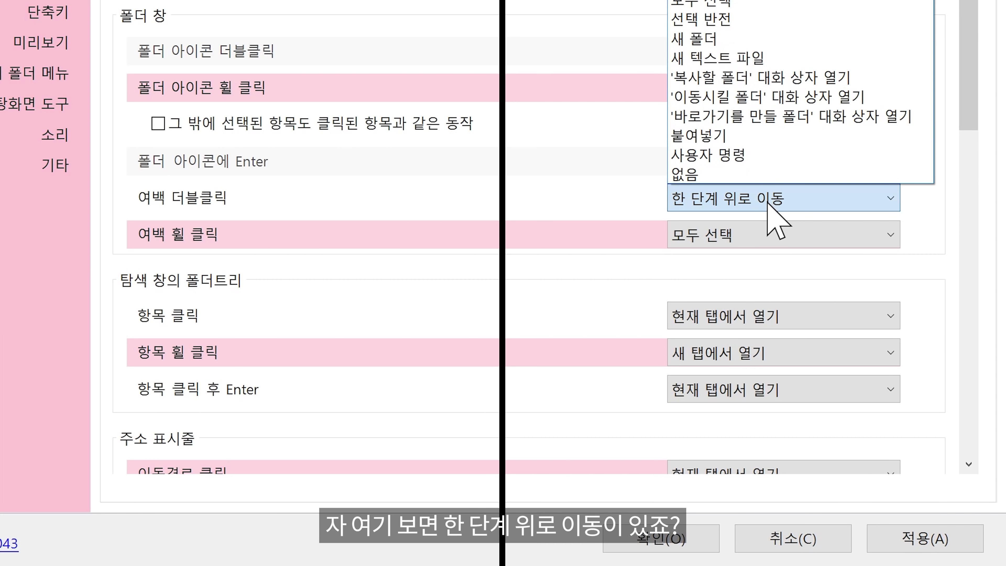
pyautogui.click(703, 174)
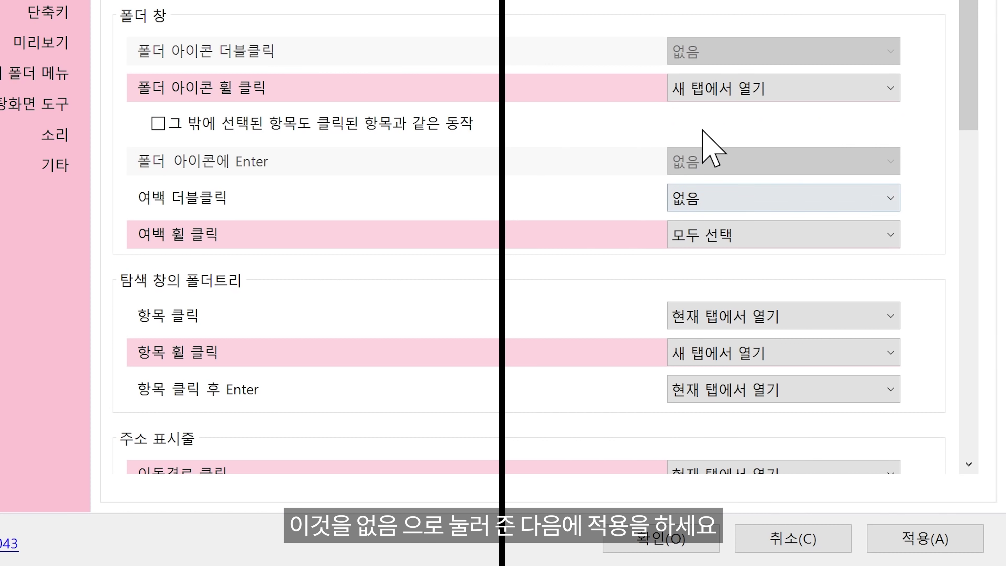
pyautogui.click(966, 539)
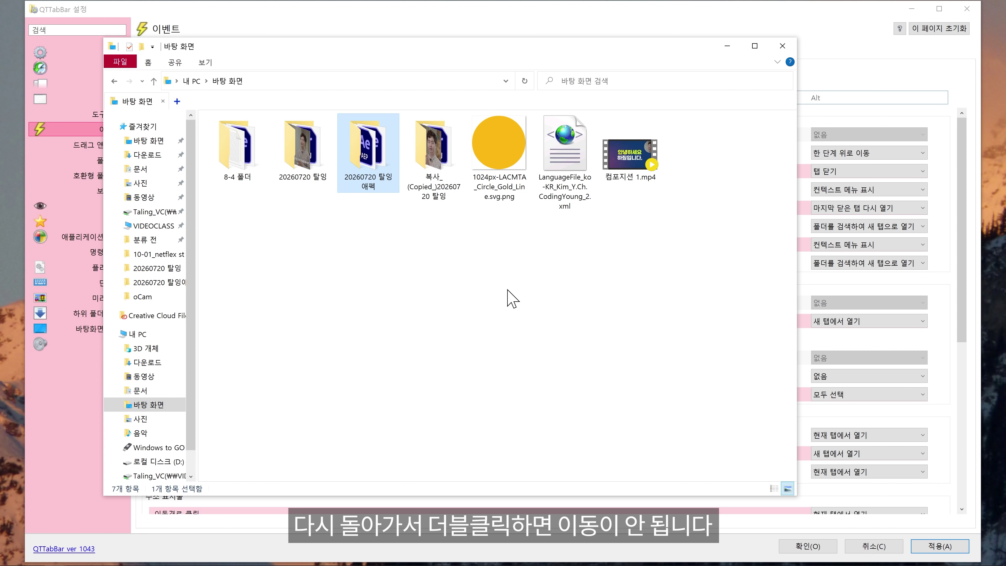
pyautogui.doubleClick(513, 299)
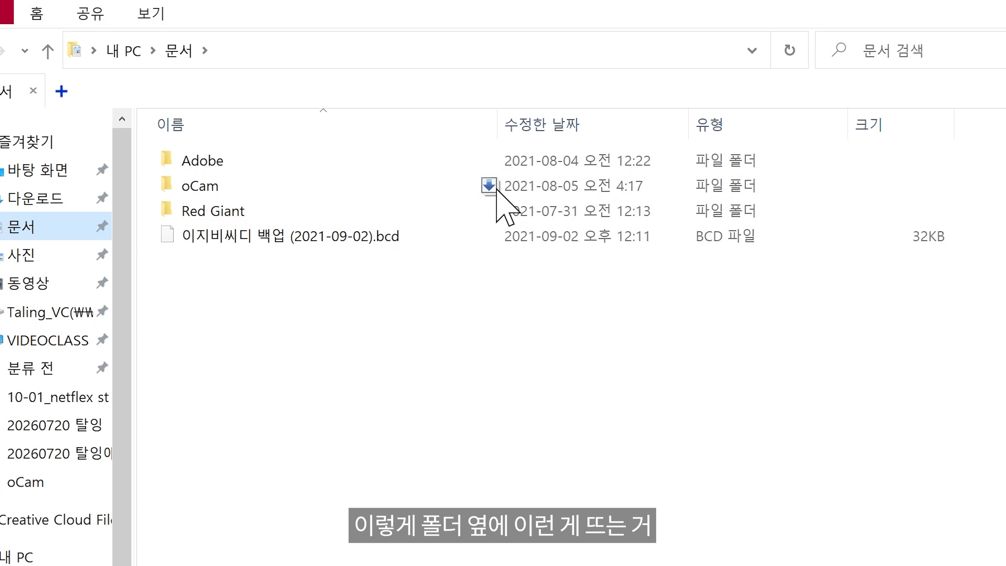
# In the 문서 folder, examine the subfolder arrow menus of the Red Giant, oCam and Adobe folders
pyautogui.moveTo(376, 138)
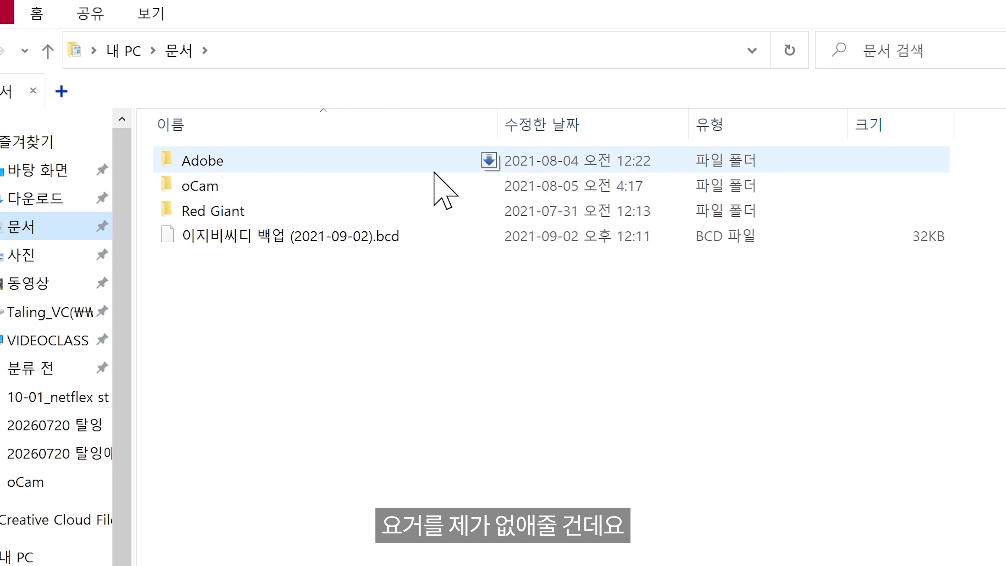
pyautogui.moveTo(494, 189)
pyautogui.doubleClick(498, 210)
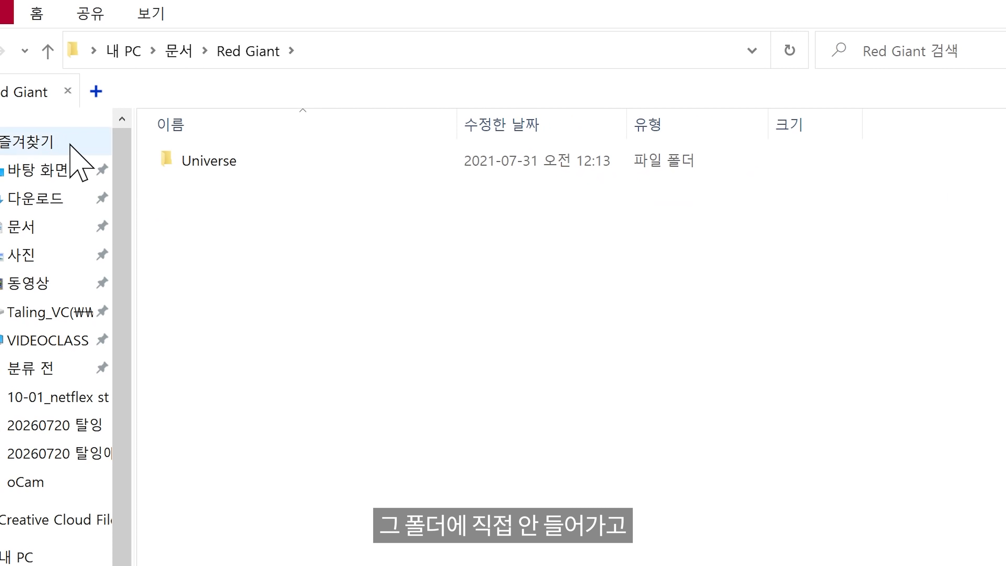
pyautogui.click(3, 50)
pyautogui.click(489, 211)
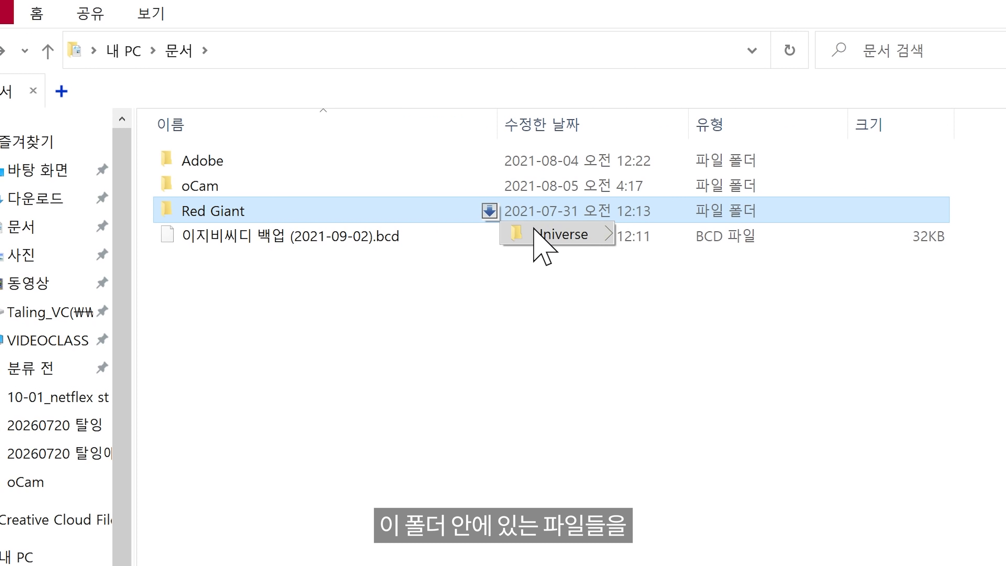
pyautogui.moveTo(548, 237)
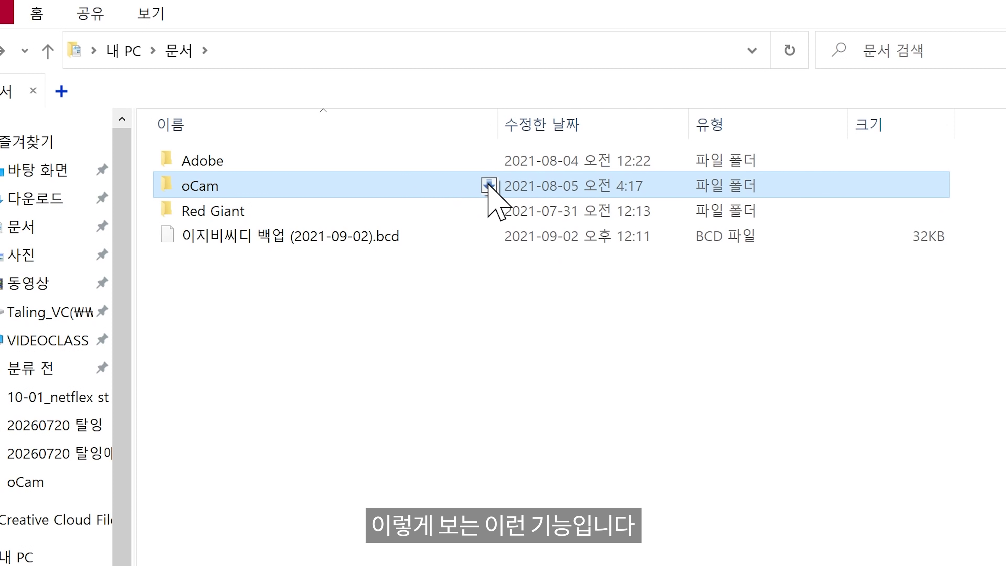
pyautogui.click(490, 185)
pyautogui.click(489, 160)
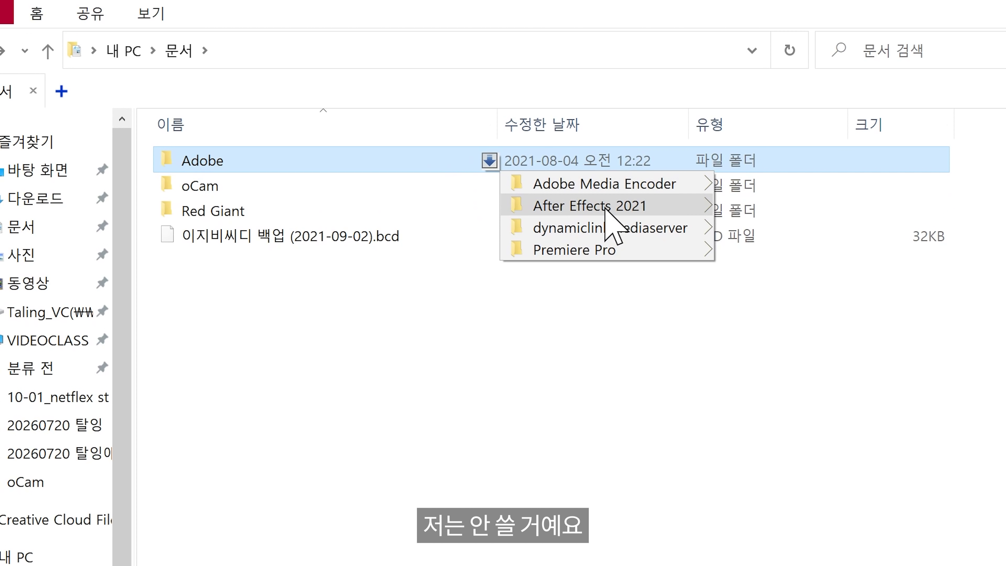
pyautogui.click(527, 313)
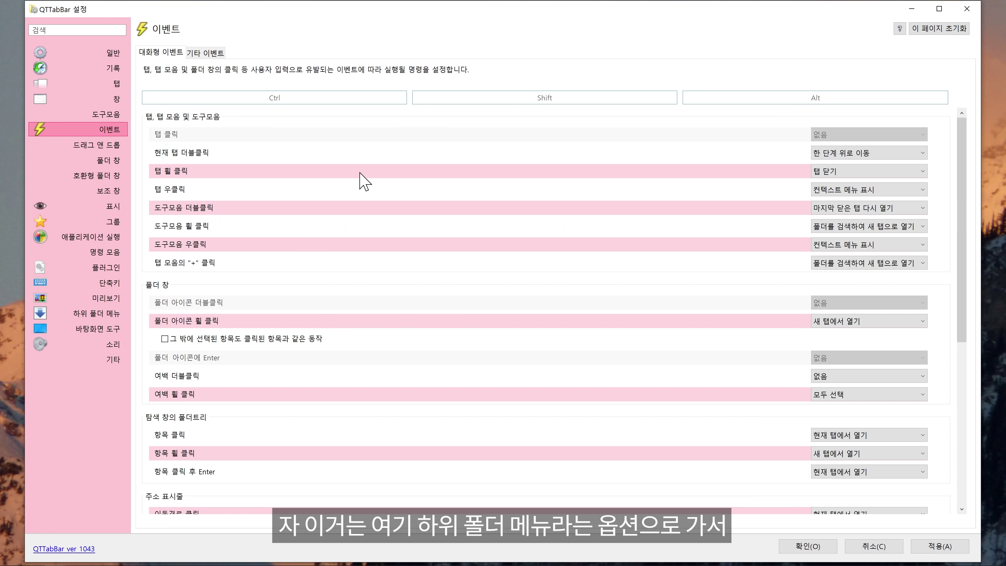
# Disable 하위 폴더 메뉴 사용 in the QTTabBar settings, apply it, and check the folders in 문서
pyautogui.click(131, 362)
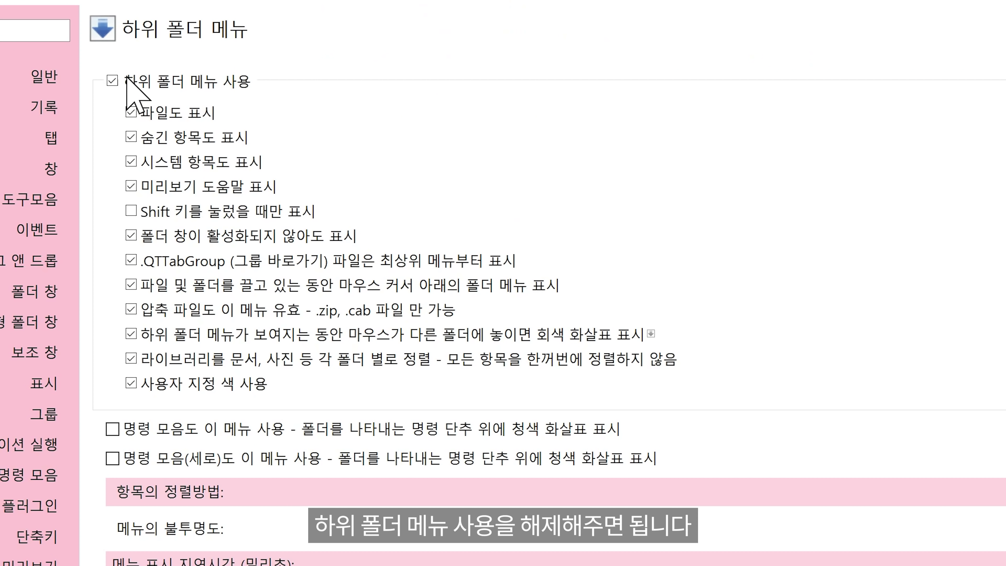
pyautogui.click(112, 82)
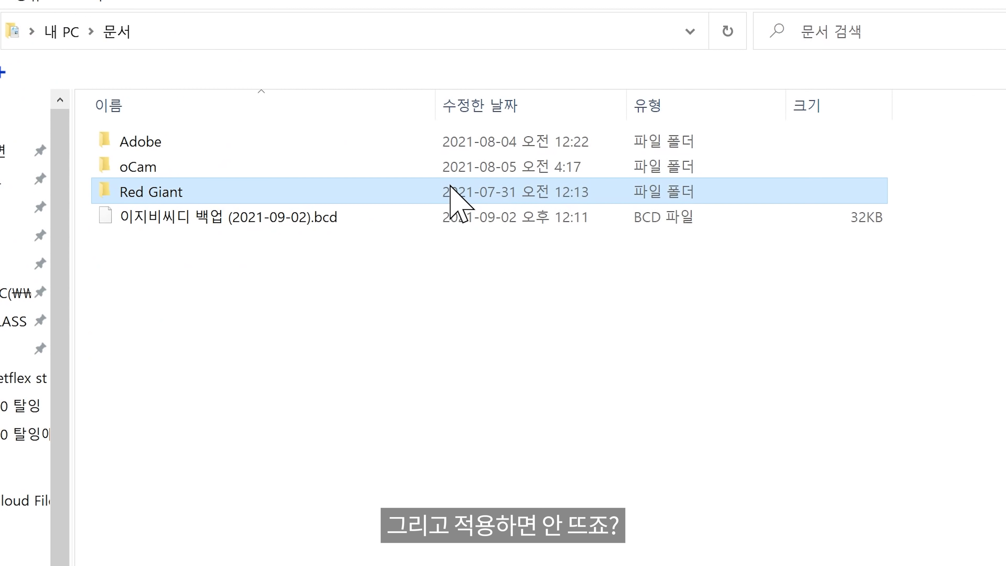
pyautogui.doubleClick(453, 193)
pyautogui.hotkey('alt', 'Left')
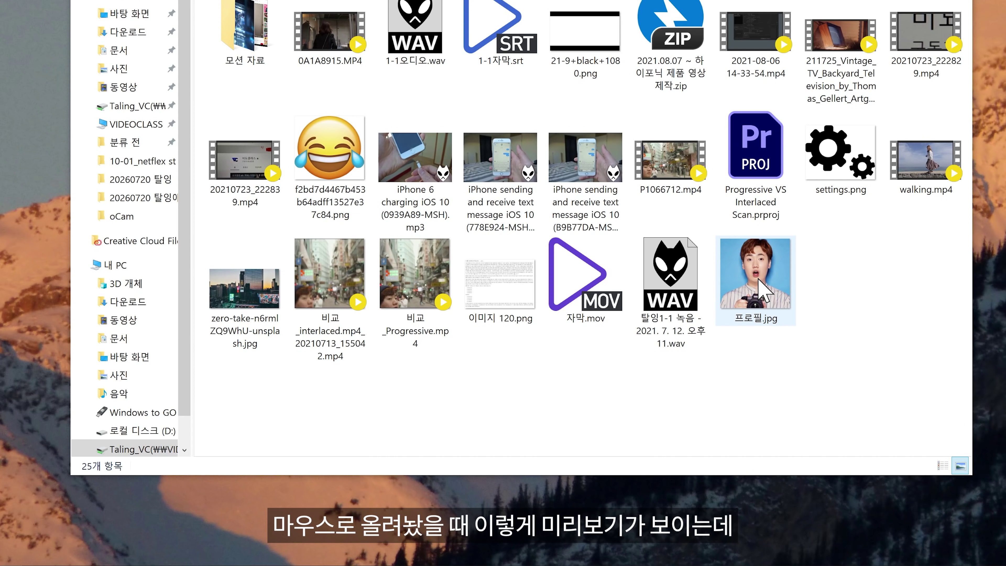
# Turn off the file preview in the 미리보기 page of the QTTabBar settings and apply the change
pyautogui.moveTo(339, 176)
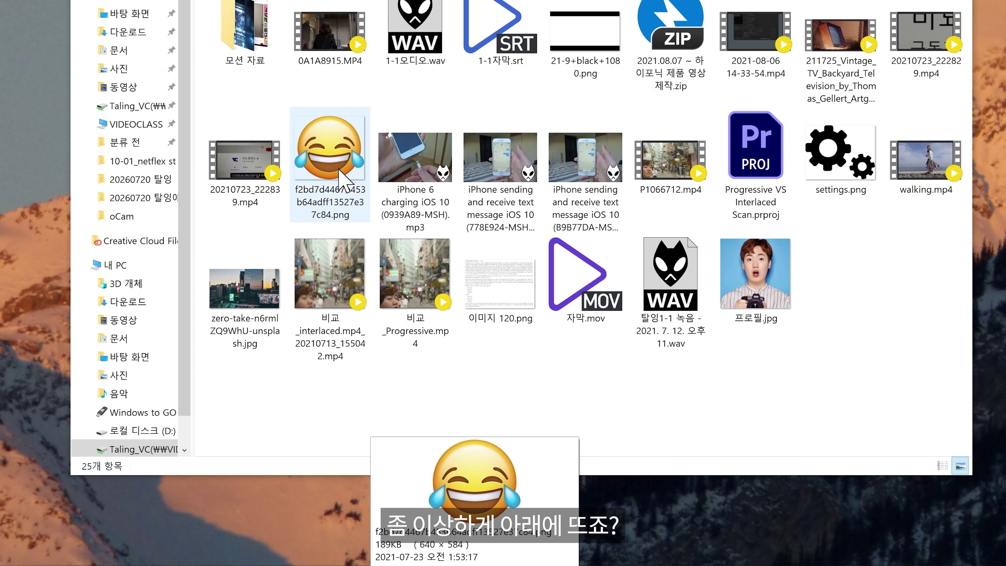
pyautogui.moveTo(398, 37)
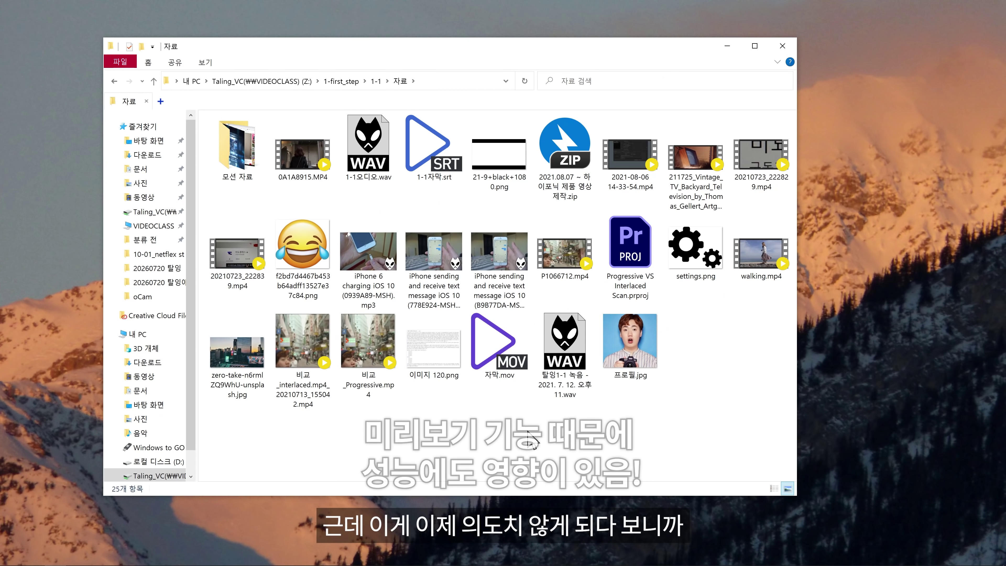
pyautogui.moveTo(463, 359)
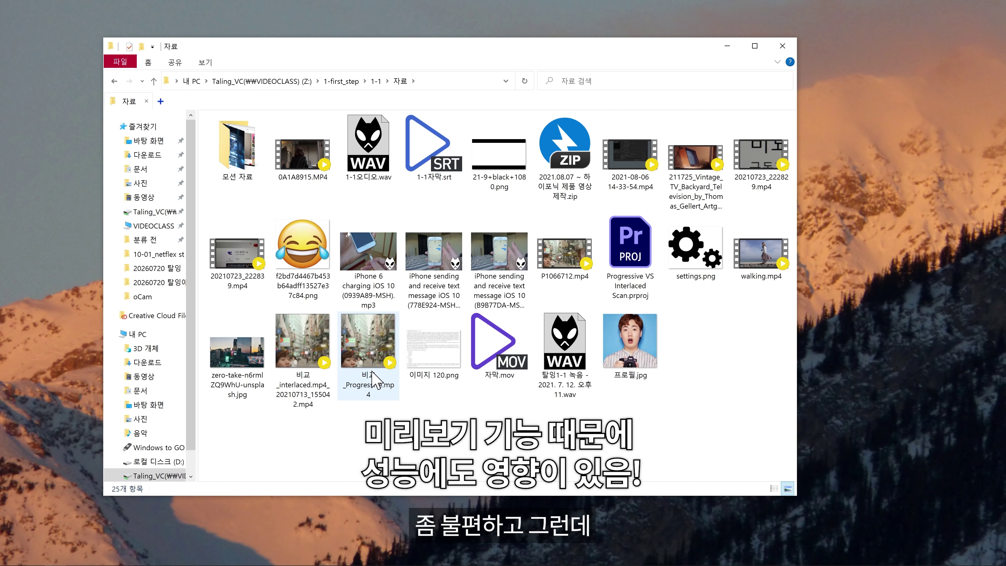
pyautogui.rightClick(297, 98)
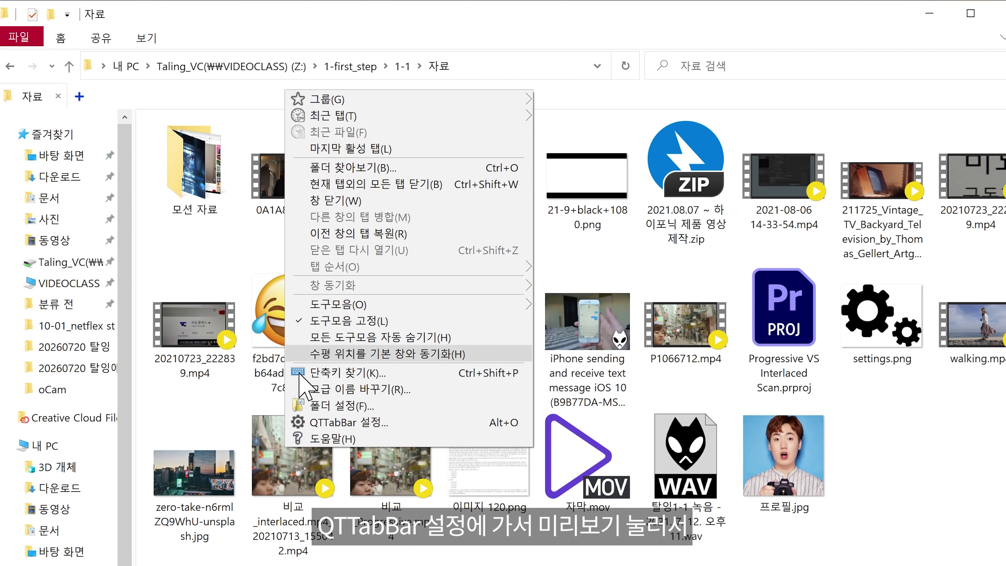
pyautogui.click(316, 422)
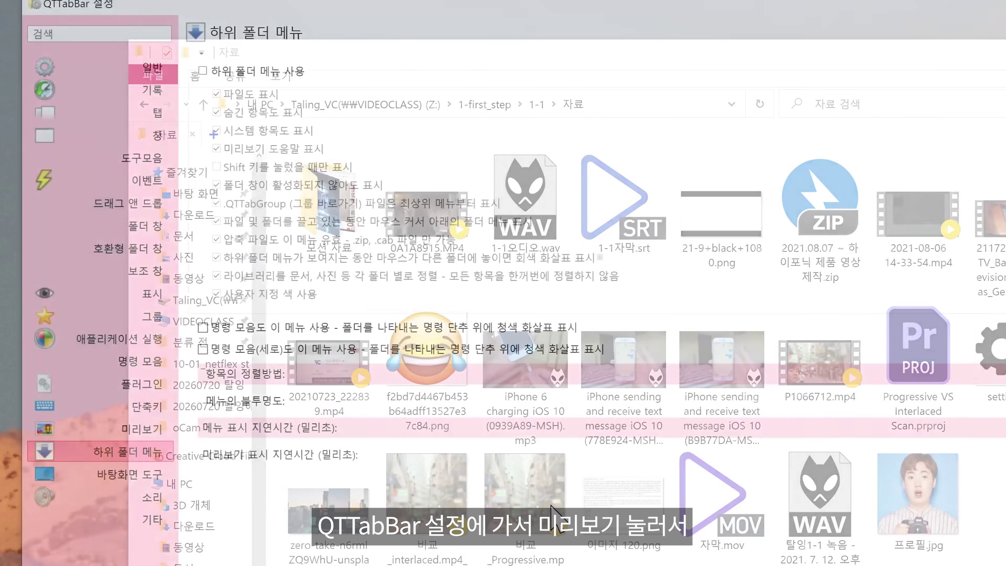
pyautogui.click(132, 428)
pyautogui.click(237, 97)
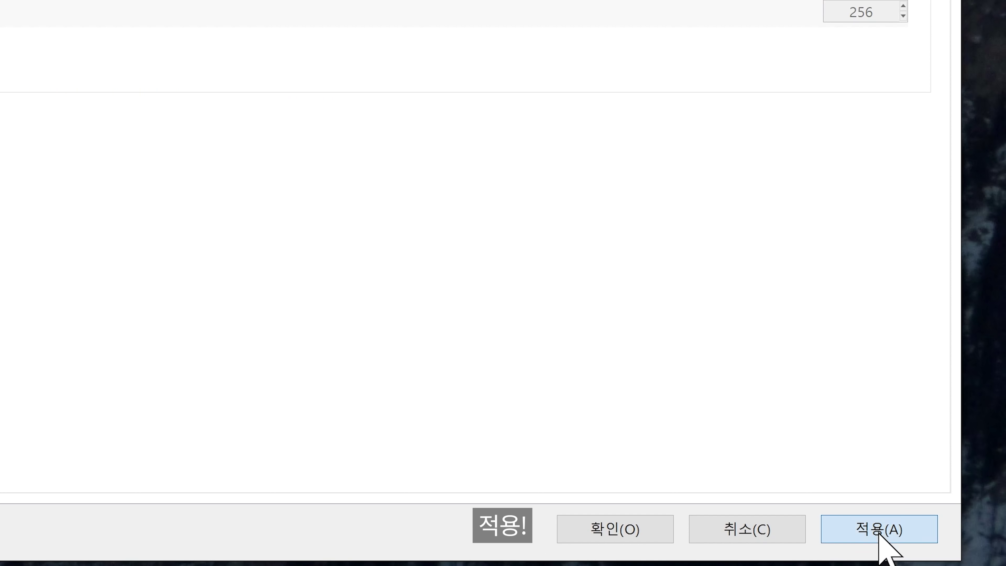
pyautogui.click(879, 533)
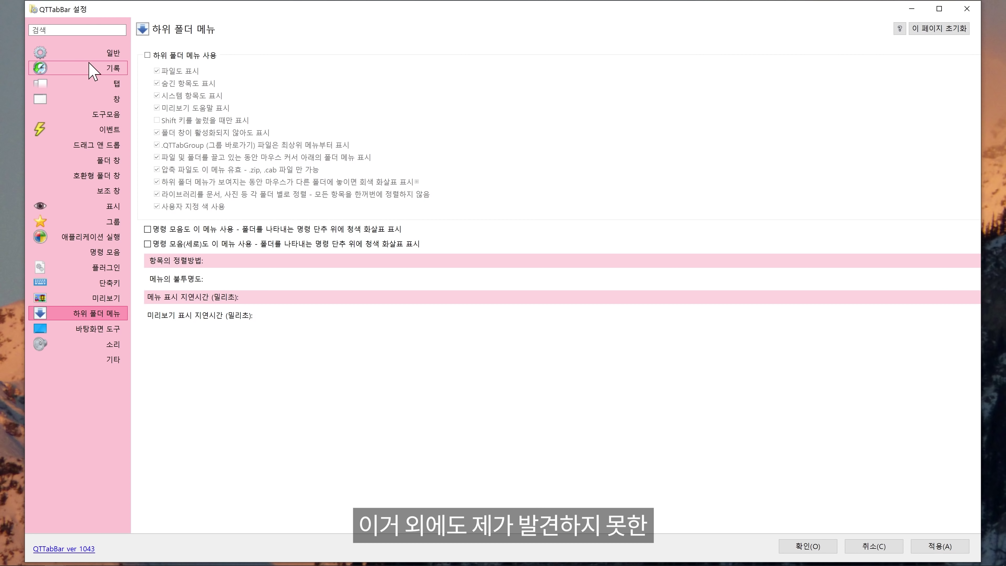
# Look through the QTTabBar settings pages from 기록, 탭, 창 and 도구모음 to 이벤트, 드래그 앤 드롭 and 폴더 창
pyautogui.click(99, 63)
pyautogui.click(96, 70)
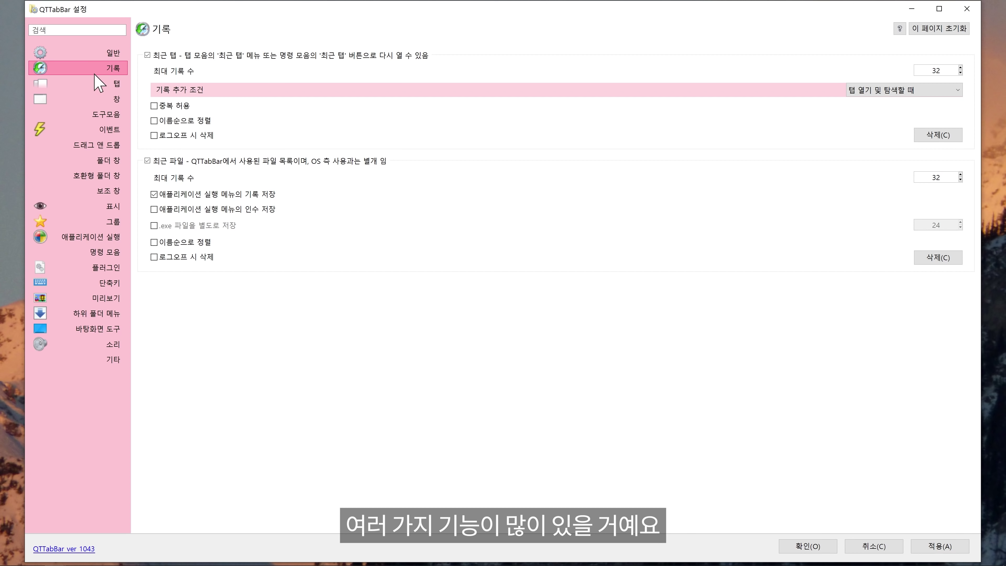
pyautogui.click(99, 83)
pyautogui.click(99, 99)
pyautogui.click(101, 115)
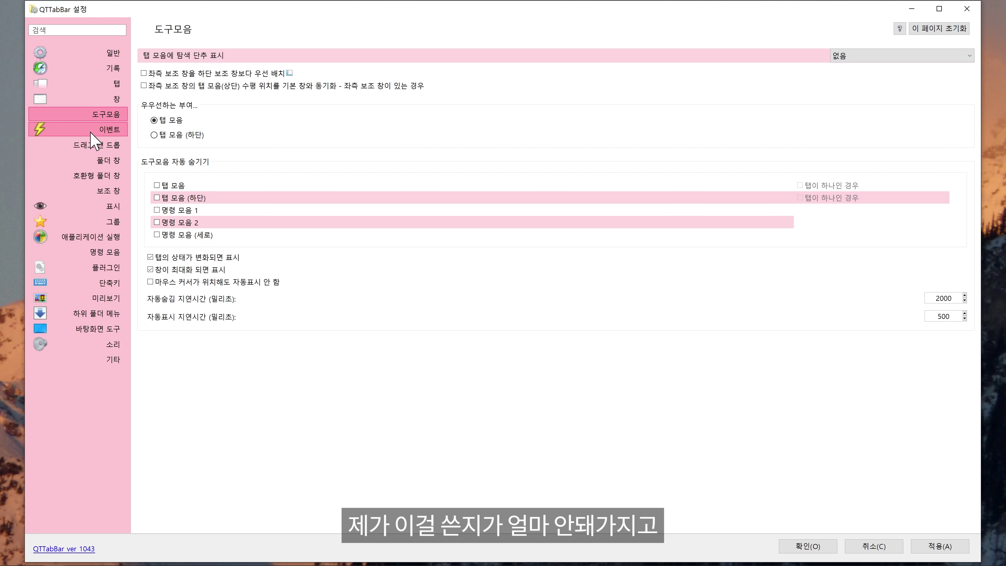
pyautogui.click(91, 132)
pyautogui.click(102, 146)
pyautogui.click(104, 159)
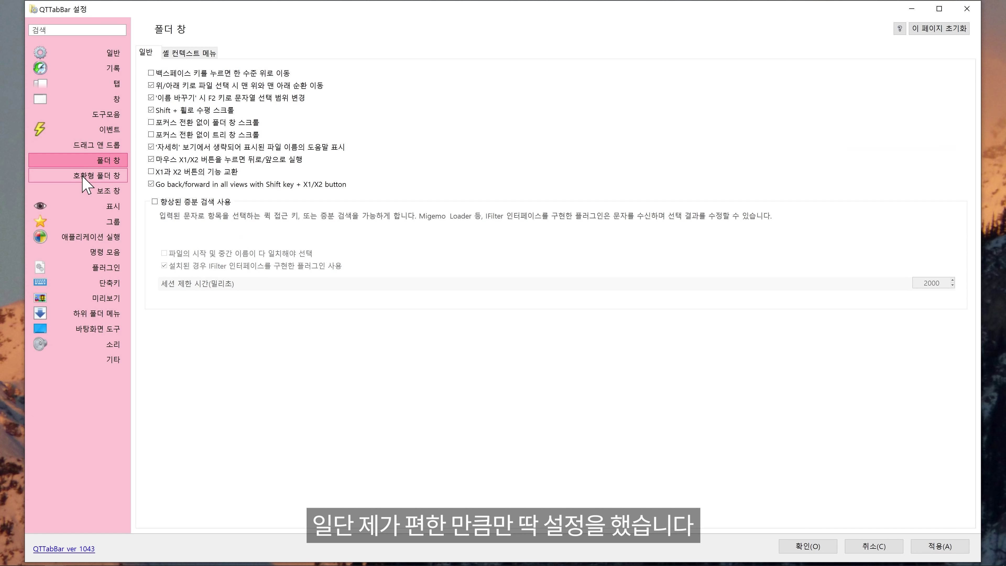
# Look through the remaining QTTabBar settings pages from 호환형 폴더 창 to 소리, and revisit 탭, 창 and 도구모음
pyautogui.click(83, 177)
pyautogui.click(85, 191)
pyautogui.click(88, 206)
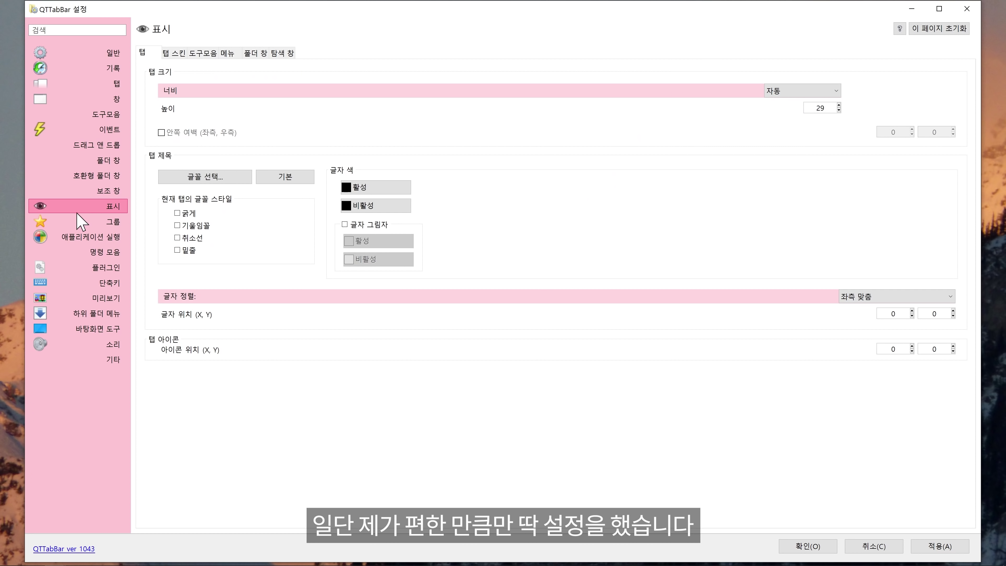
pyautogui.click(70, 237)
pyautogui.click(72, 252)
pyautogui.click(83, 267)
pyautogui.click(88, 283)
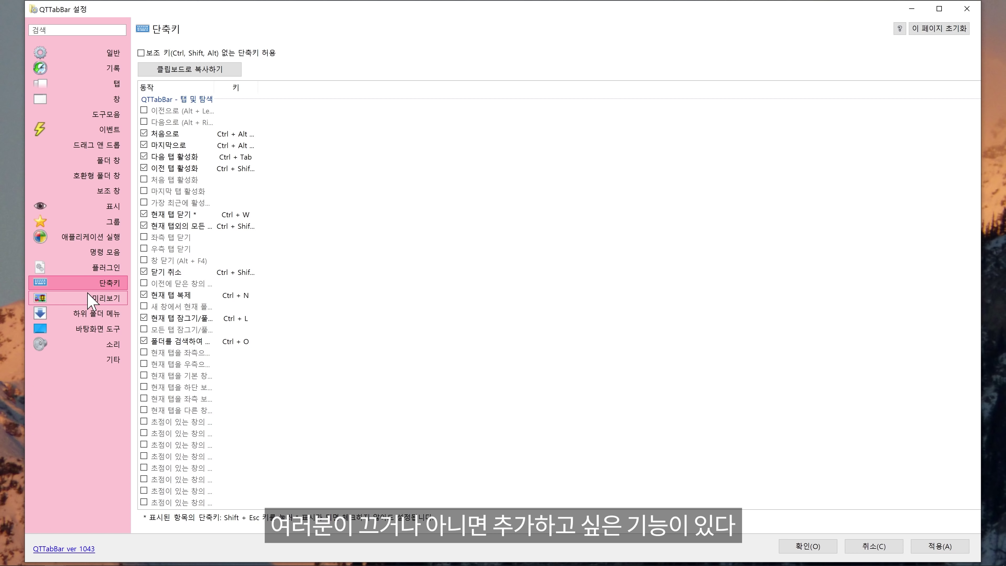
pyautogui.click(88, 298)
pyautogui.click(87, 313)
pyautogui.click(87, 328)
pyautogui.click(86, 343)
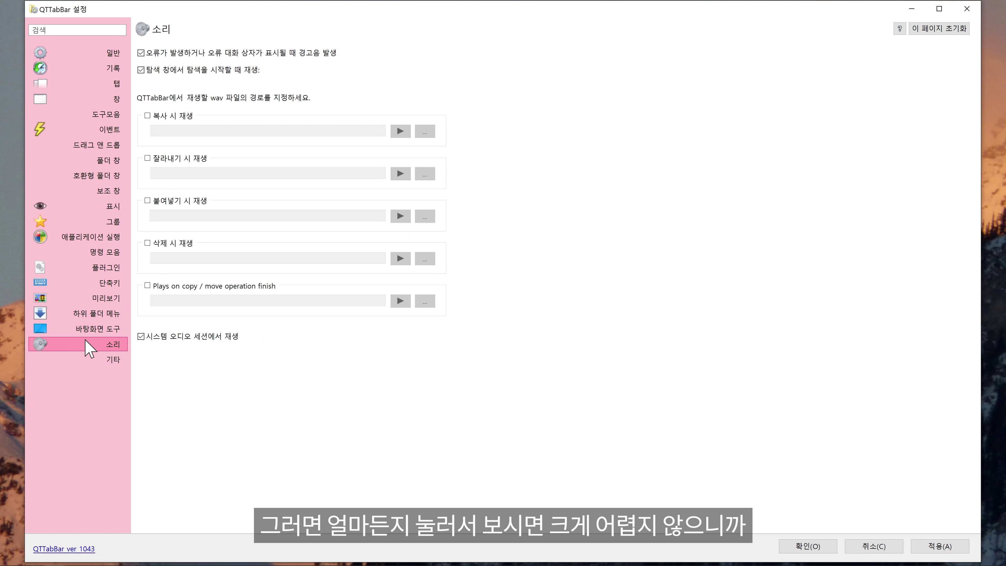
pyautogui.click(112, 88)
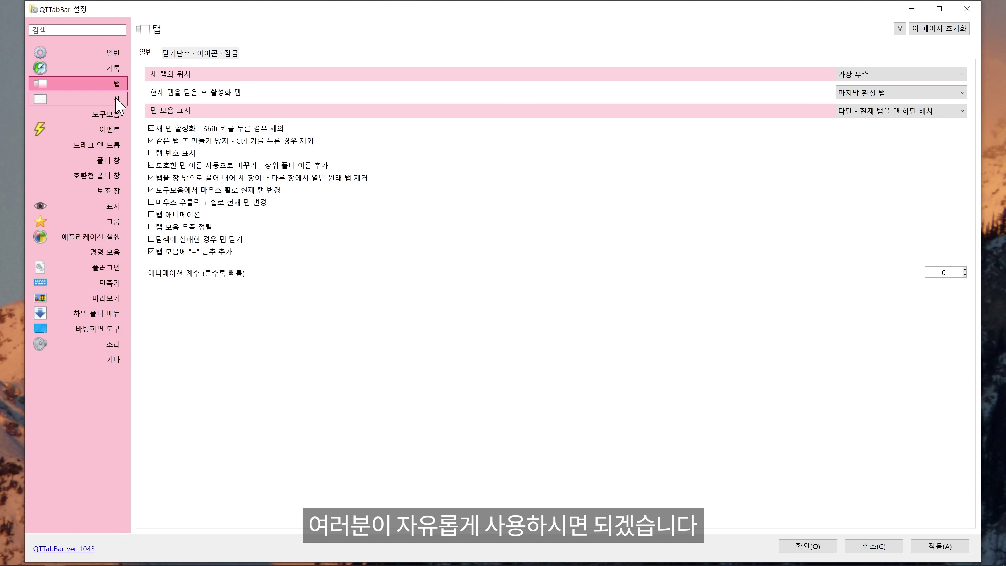
pyautogui.click(118, 99)
pyautogui.click(118, 115)
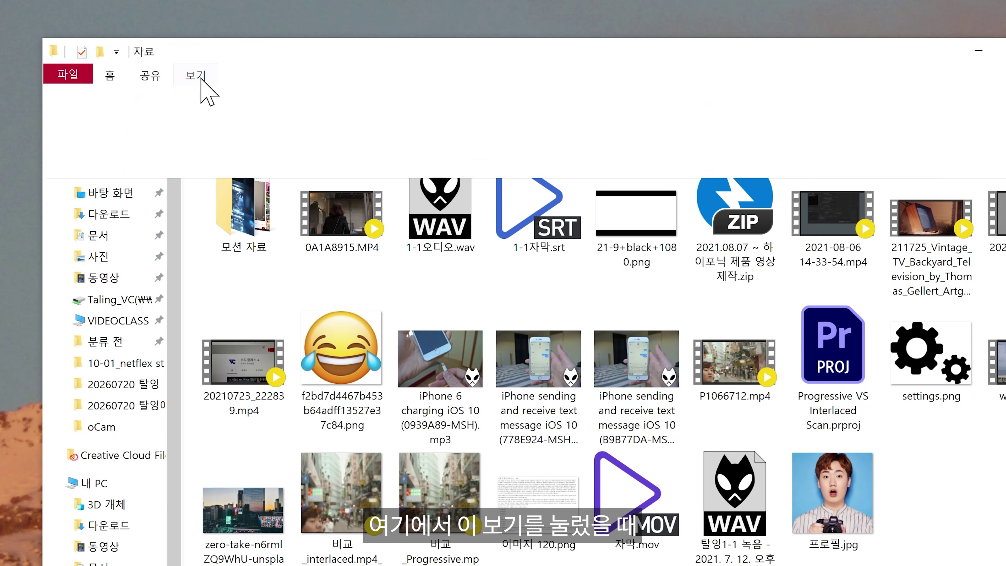
# In the 자료 folder window, enable the first QT Command Bar toolbar from File Explorer's view options
pyautogui.click(198, 60)
pyautogui.click(788, 144)
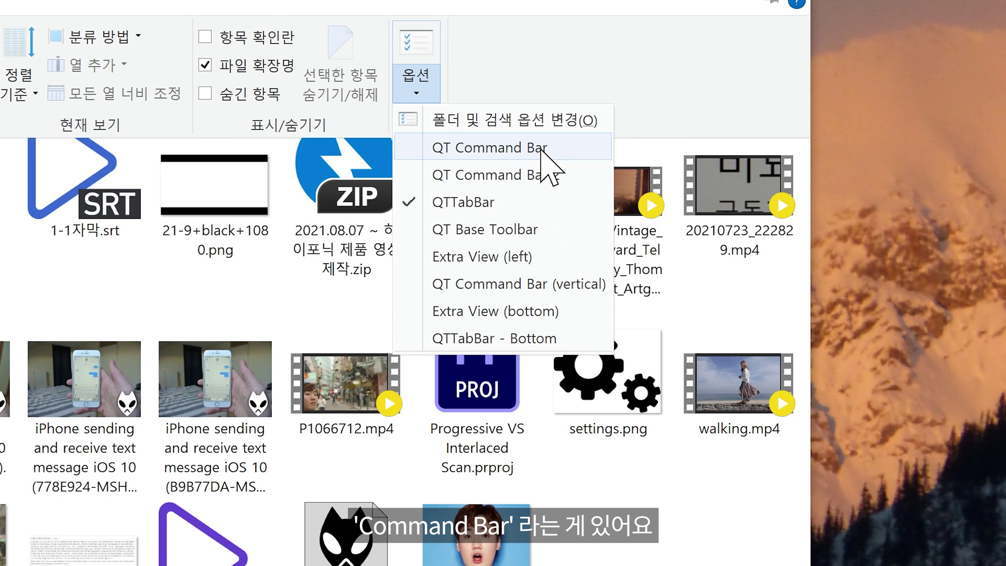
pyautogui.click(540, 150)
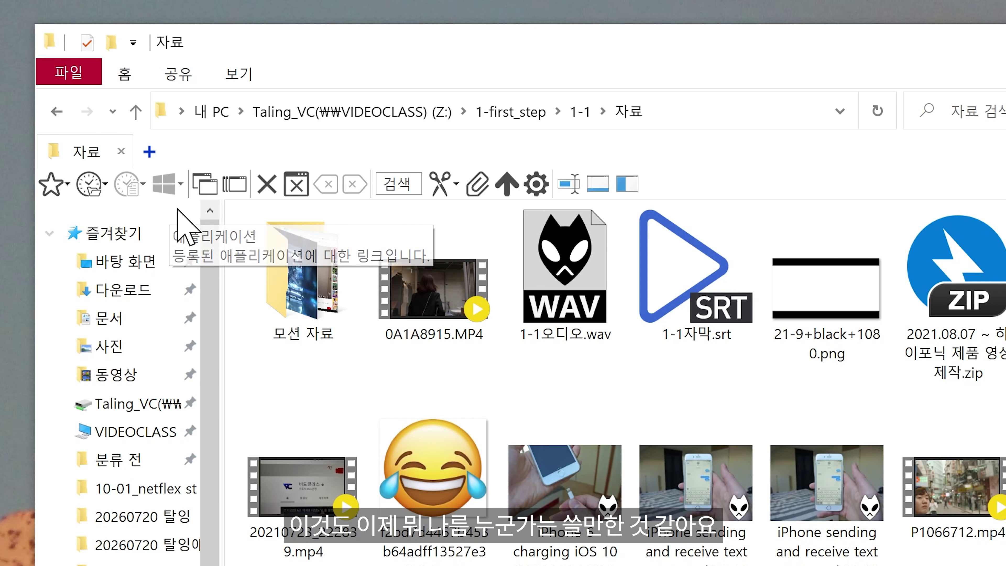
# Save the current 자료 tab as a group with 현재 탭을 그룹으로 만들기 and check the group list
pyautogui.click(45, 182)
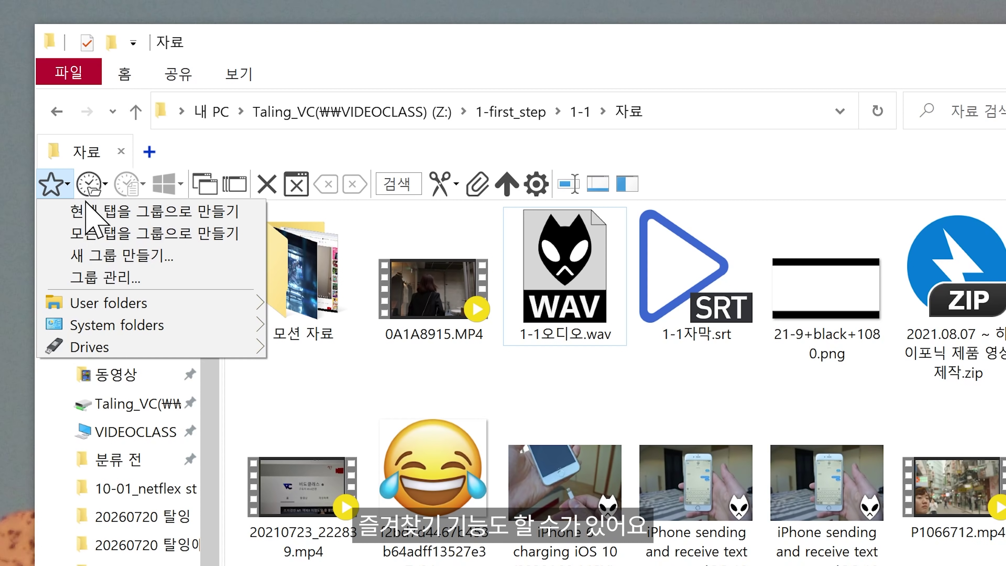
pyautogui.click(123, 214)
pyautogui.click(50, 184)
pyautogui.click(69, 141)
pyautogui.click(52, 184)
pyautogui.press('Escape')
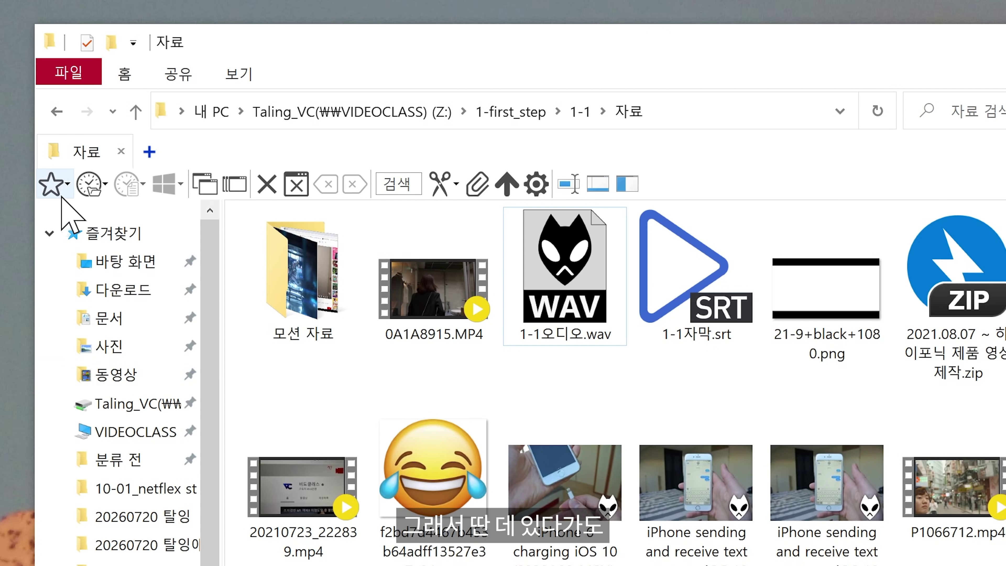
# Go to the 바탕 화면 folder and open the saved 자료 group from there
pyautogui.click(125, 262)
pyautogui.click(51, 184)
pyautogui.click(84, 371)
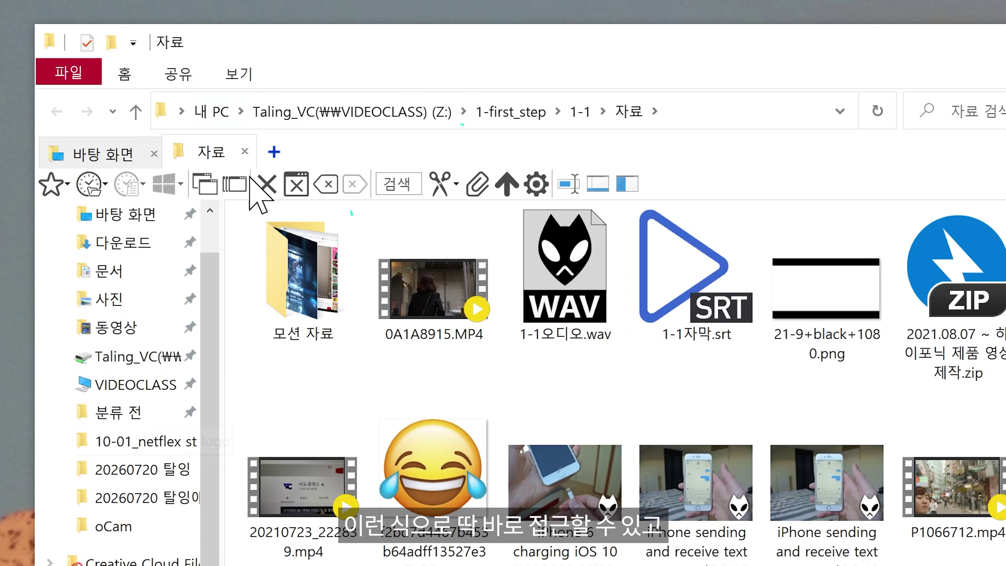
# Open the 문서, 사진 and 동영상 folders in new tabs, ending on the 동영상 tab
pyautogui.middleClick(112, 273)
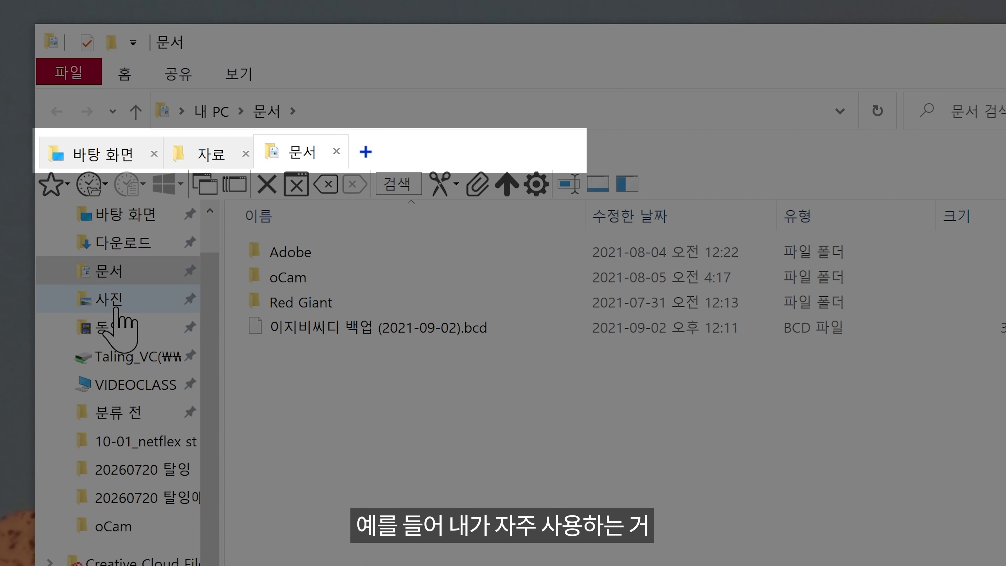
pyautogui.middleClick(112, 300)
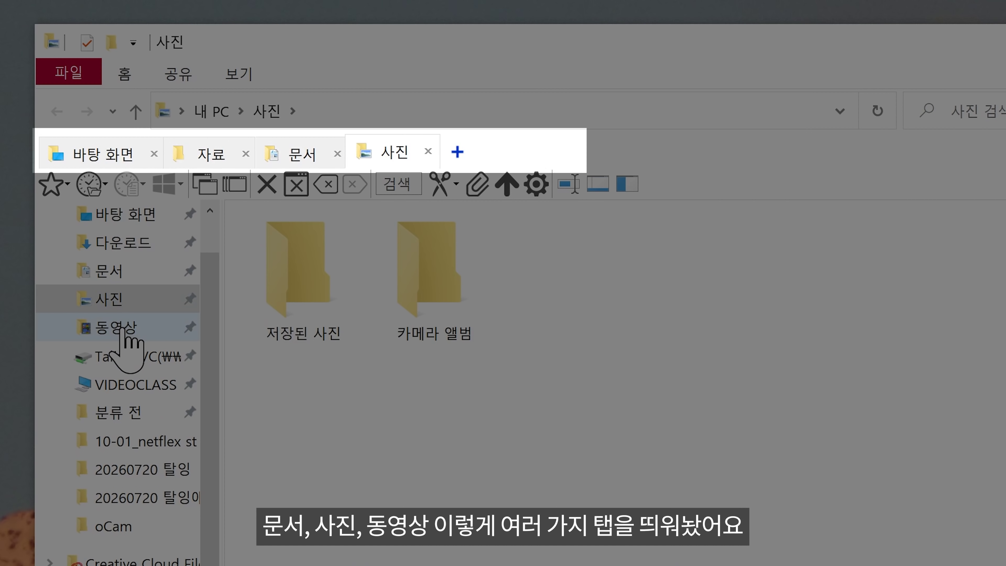
pyautogui.middleClick(119, 329)
pyautogui.click(396, 156)
pyautogui.click(493, 156)
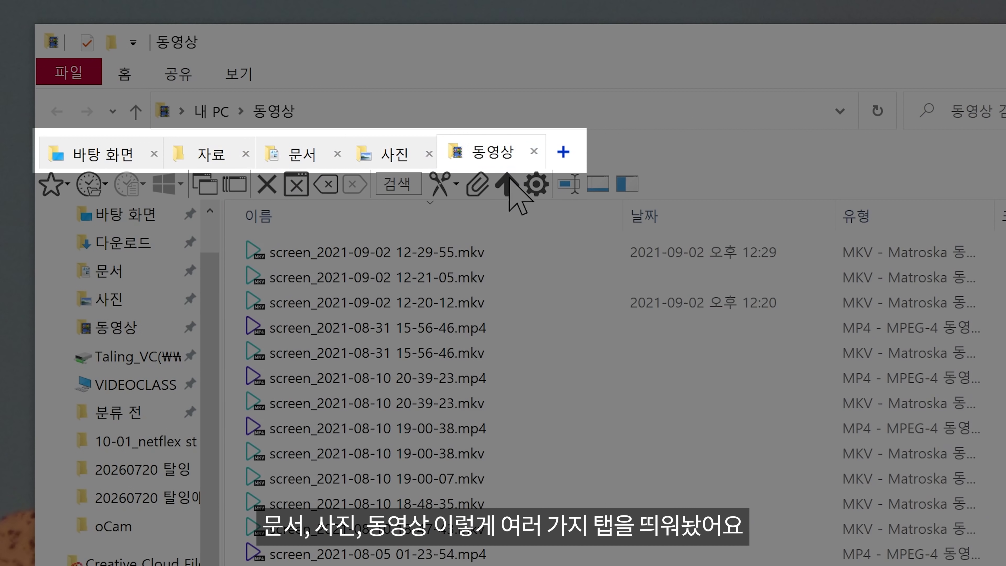
# Close the 바탕 화면 tab and save the remaining tabs as one group with 모든 탭을 그룹으로 만들기
pyautogui.click(651, 453)
pyautogui.middleClick(103, 158)
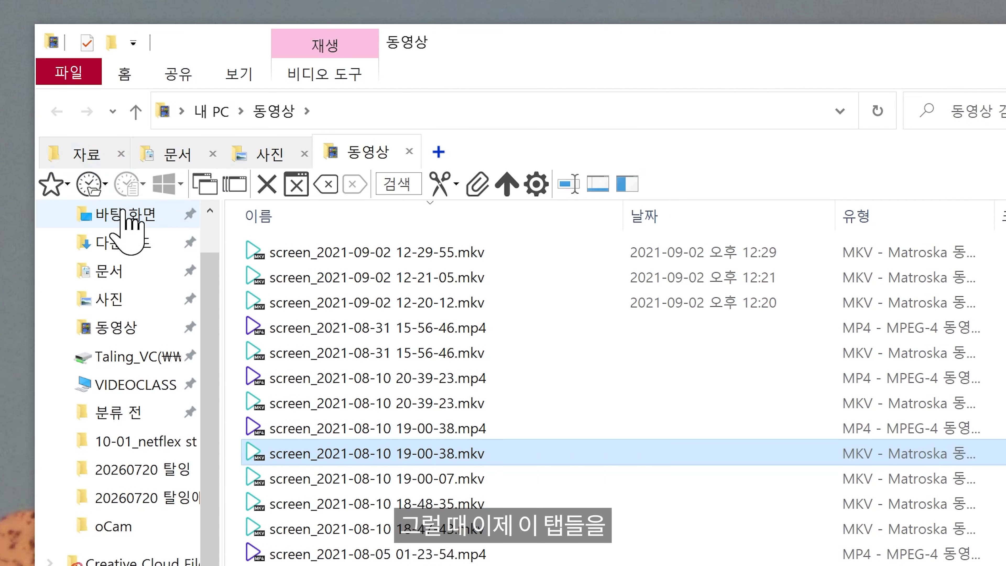
pyautogui.click(53, 183)
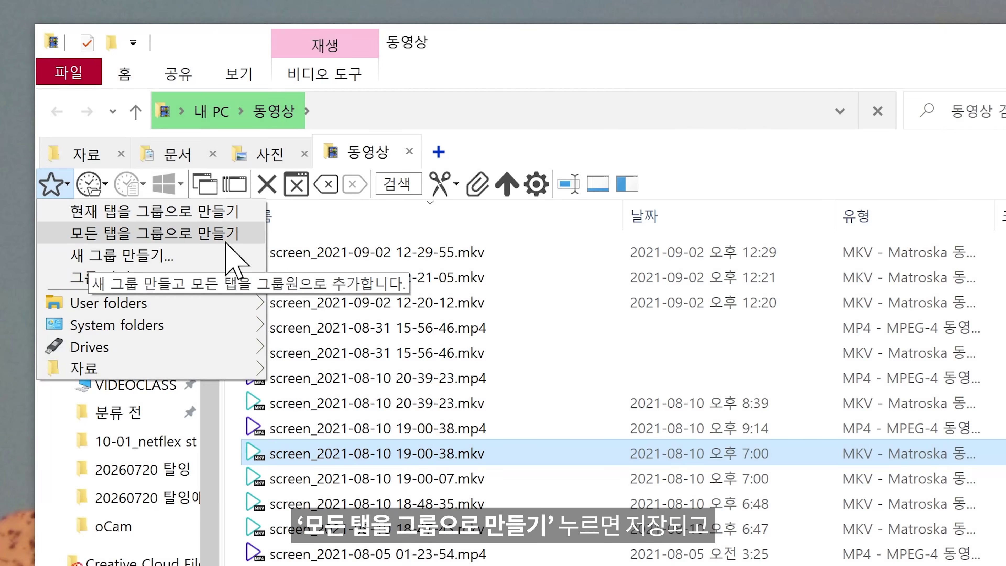
pyautogui.click(227, 243)
# Open the saved New group, check its 사진 and 동영상 tabs, and show the desktop
pyautogui.click(53, 184)
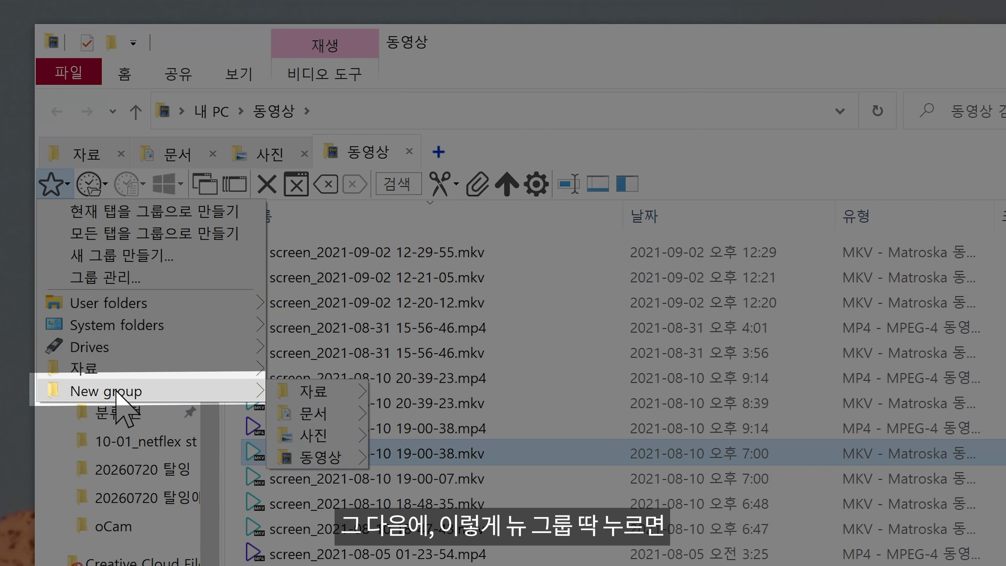
pyautogui.click(119, 396)
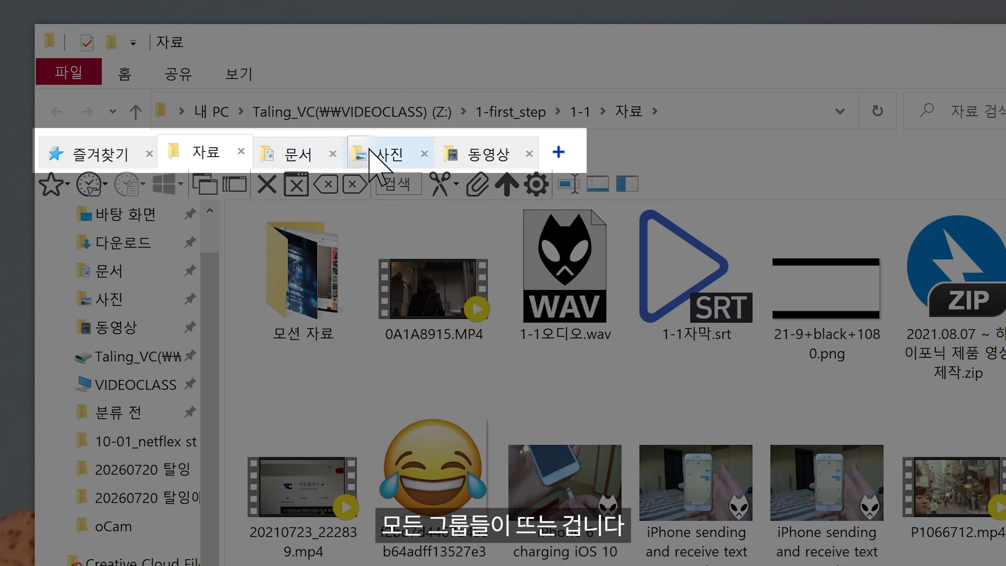
pyautogui.click(472, 155)
pyautogui.click(396, 157)
pyautogui.click(507, 160)
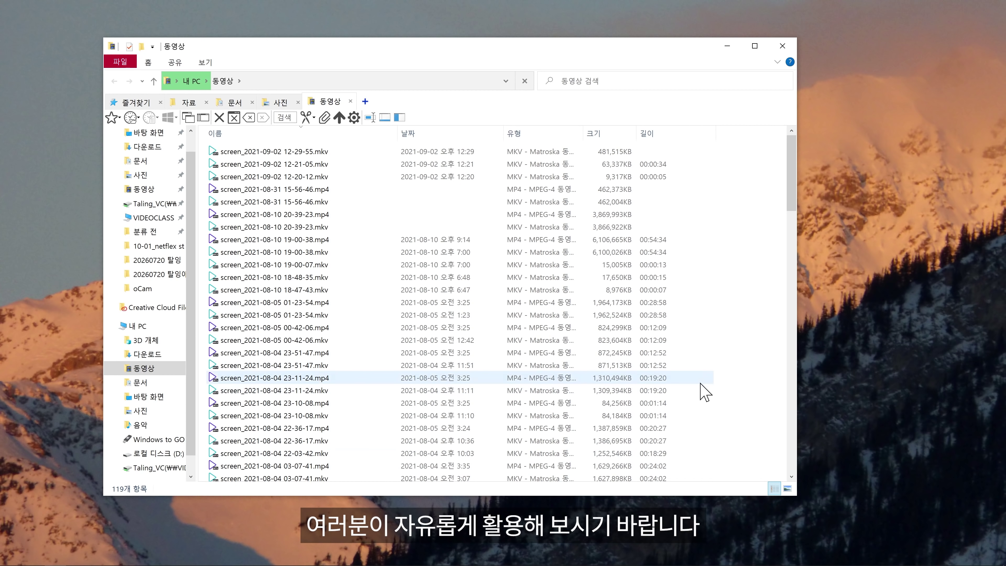
pyautogui.press('super+d')
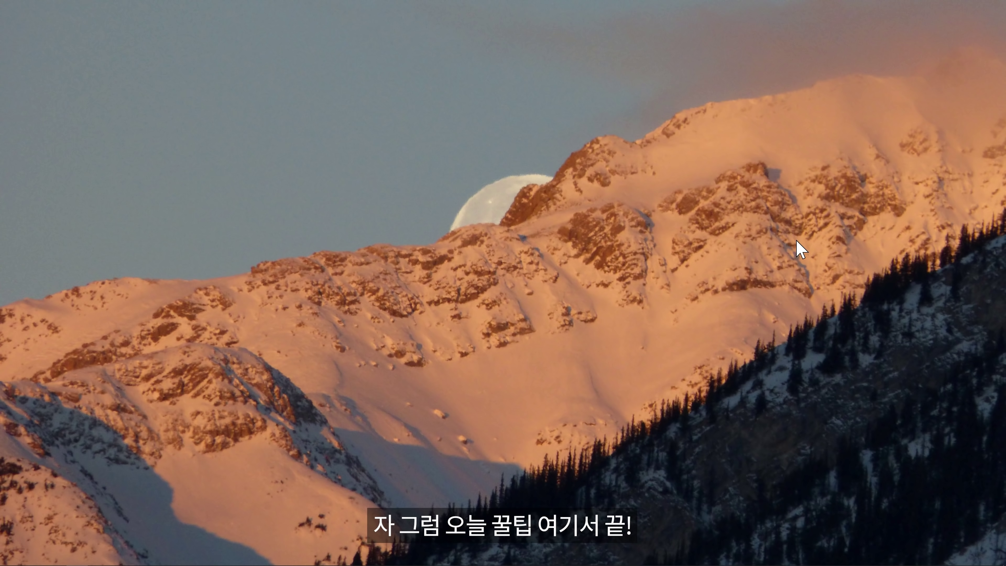